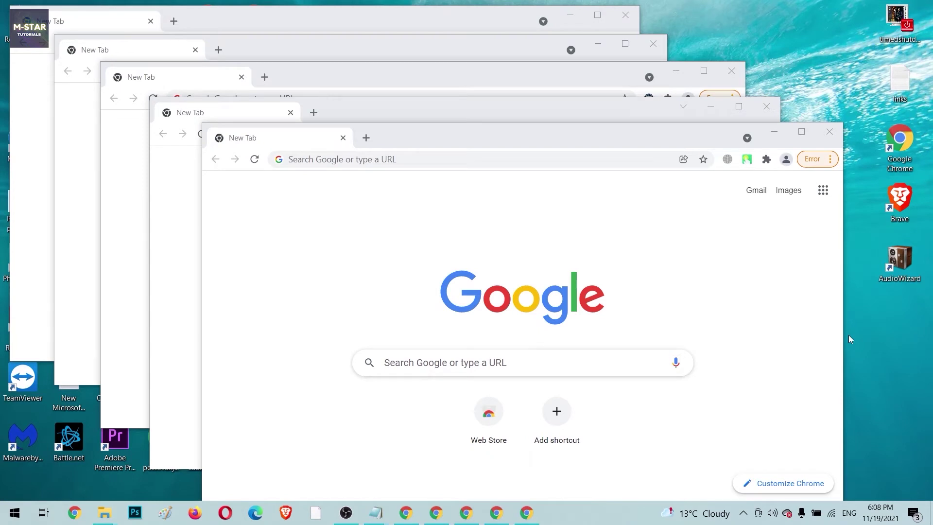
# Search Google for "what is my ip" and compare the public IP addresses shown in the open Chrome windows
pyautogui.click(583, 363)
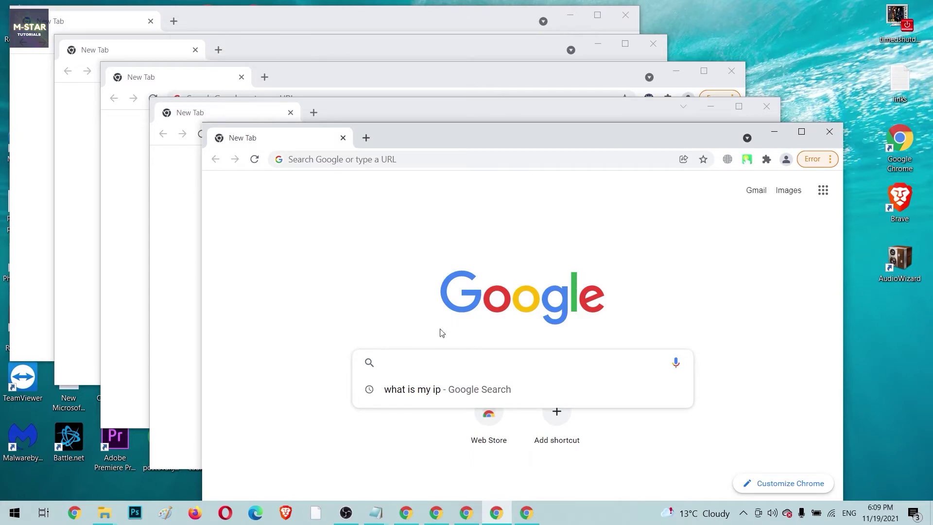
pyautogui.click(429, 389)
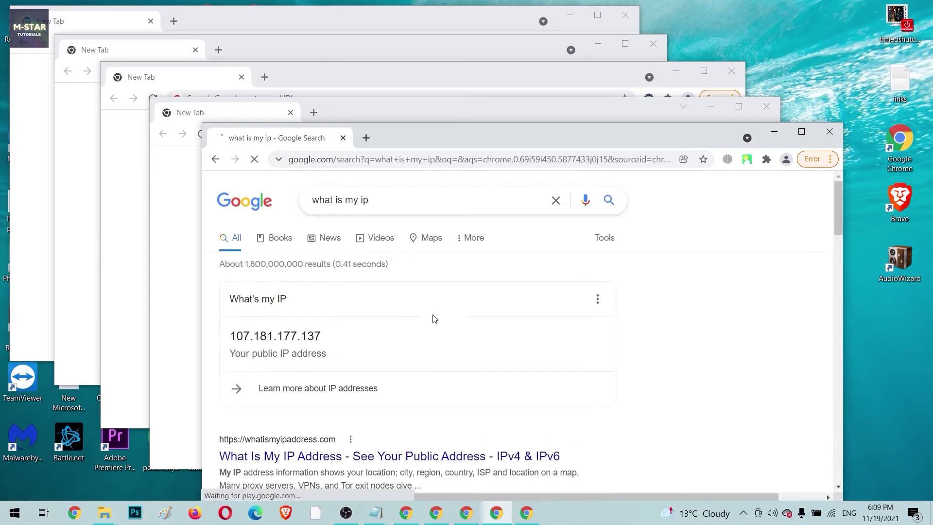
pyautogui.click(459, 516)
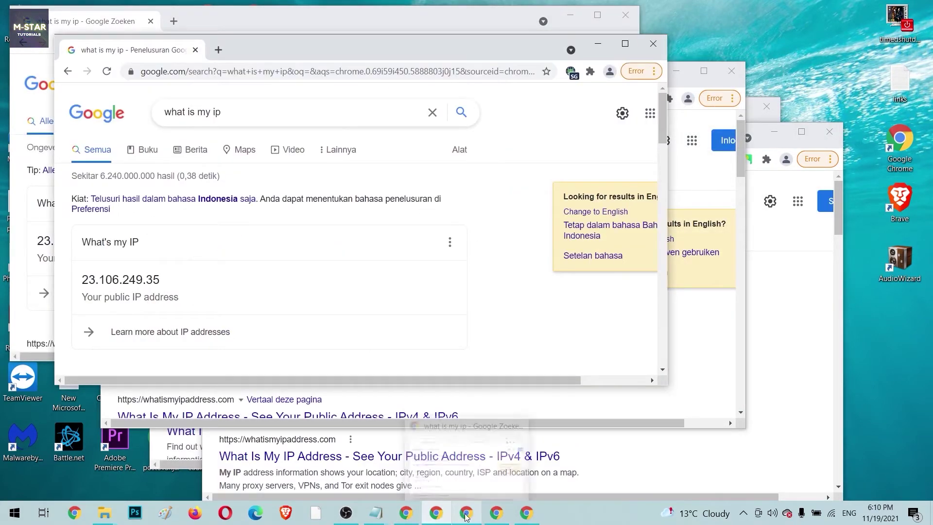
pyautogui.click(466, 514)
pyautogui.click(496, 513)
pyautogui.click(523, 514)
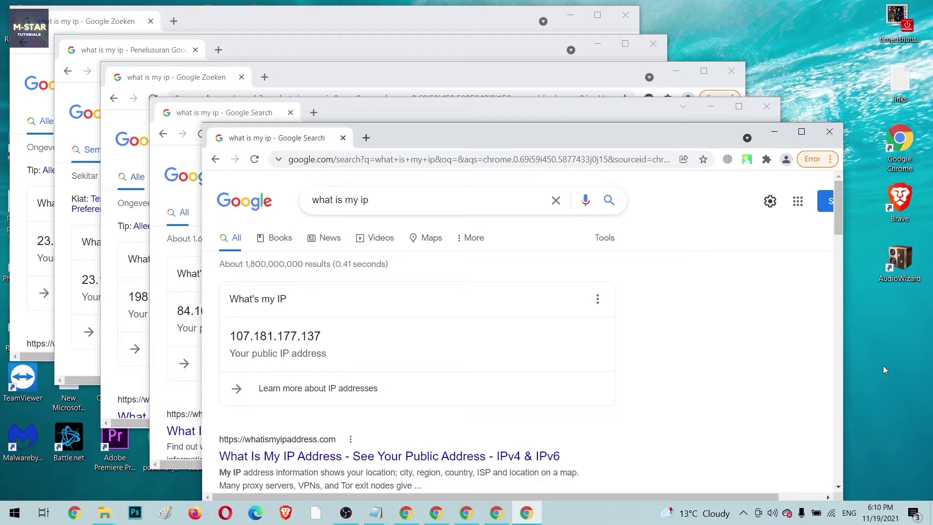
pyautogui.click(525, 514)
pyautogui.click(495, 514)
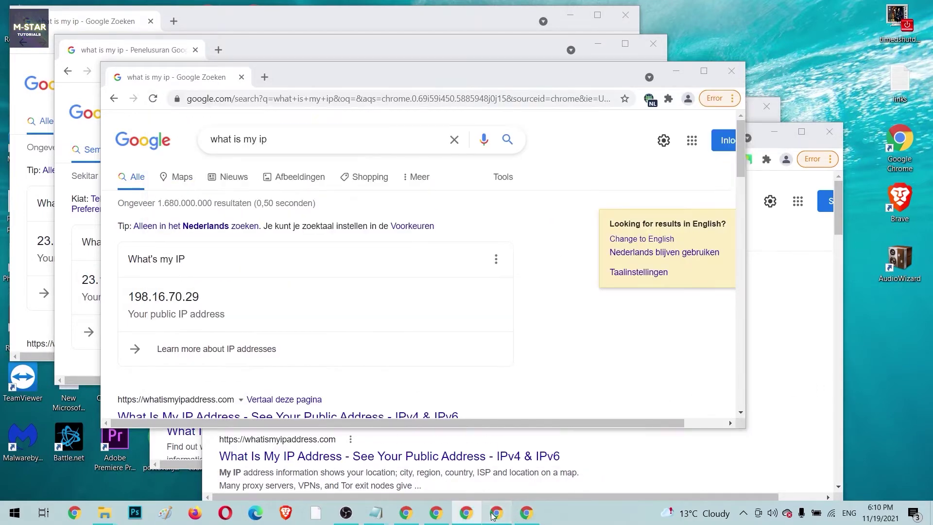
pyautogui.click(466, 513)
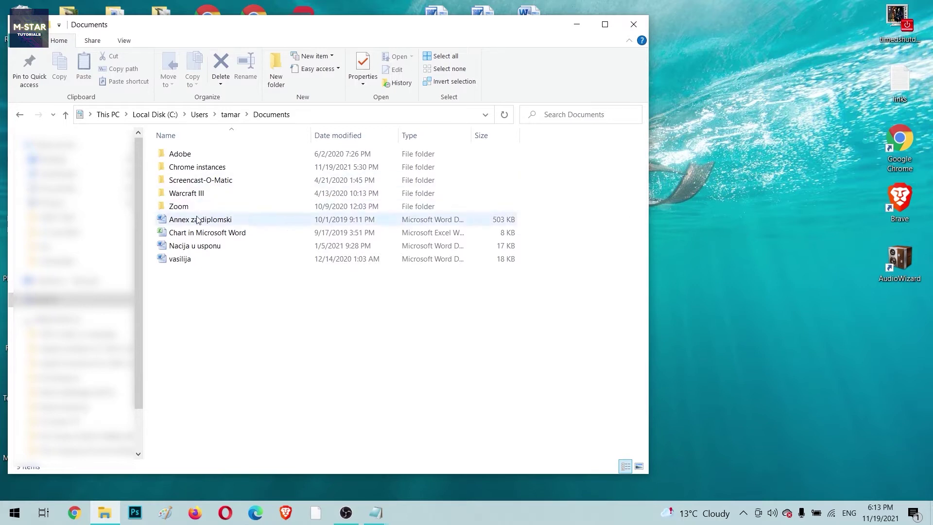
# Create a new folder named "C2 instances" in Documents
pyautogui.rightClick(174, 298)
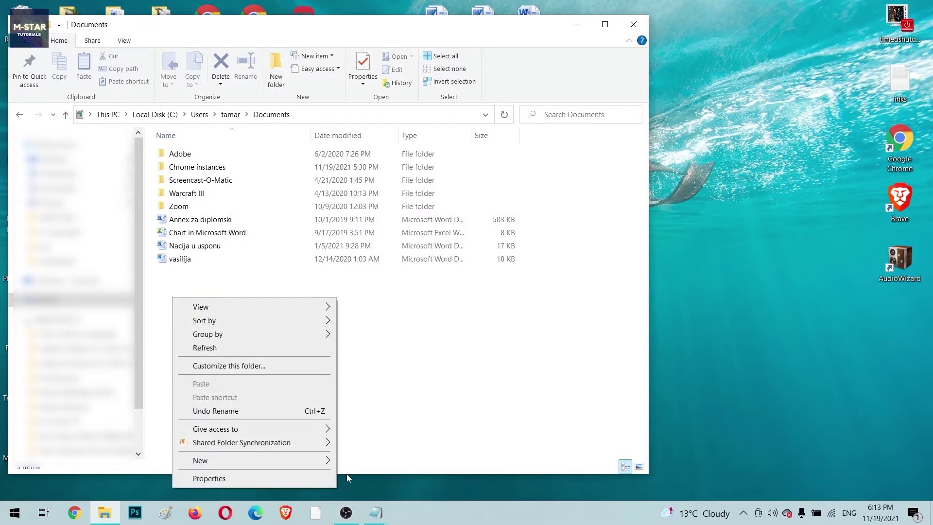
pyautogui.moveTo(325, 458)
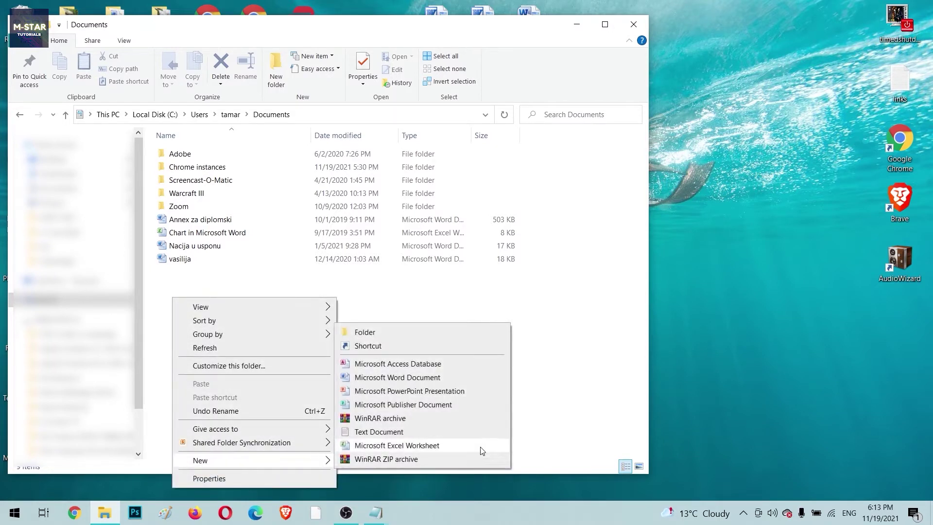
pyautogui.click(470, 338)
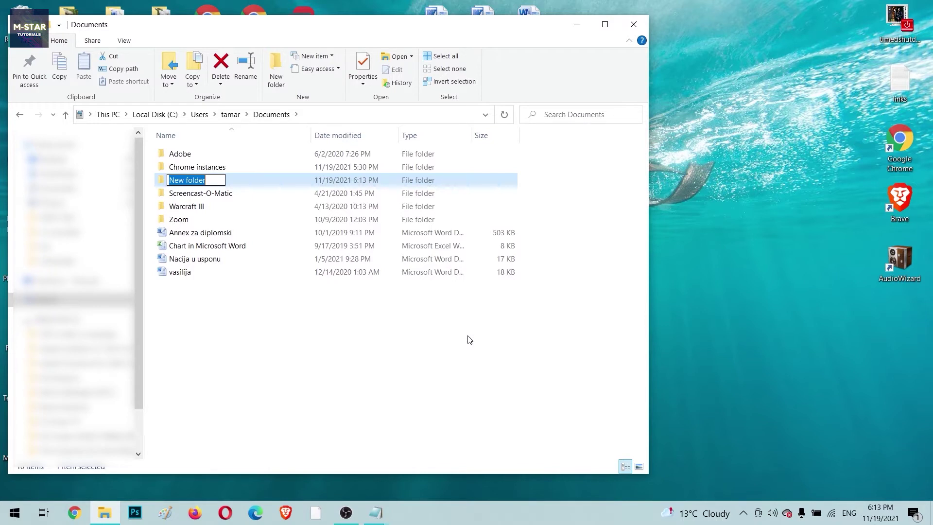
pyautogui.write('C2 in')
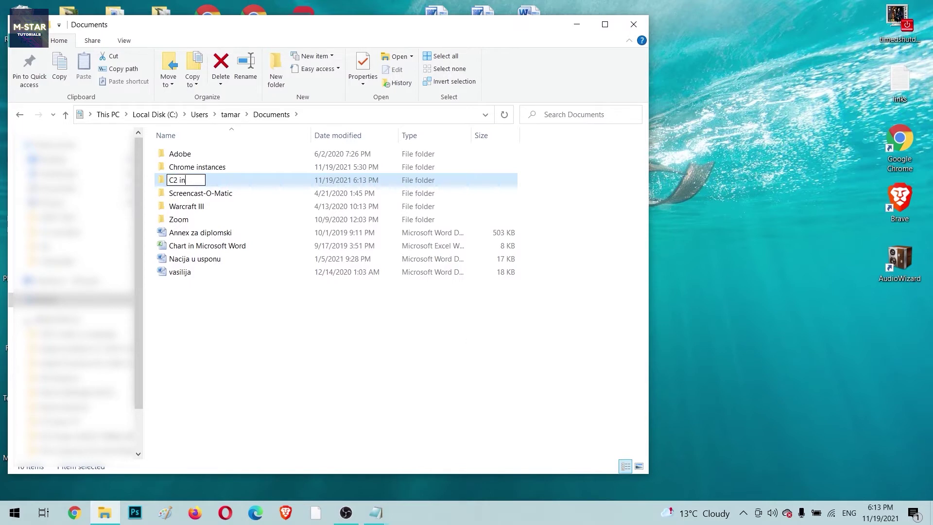
pyautogui.write('stances')
pyautogui.press('Return')
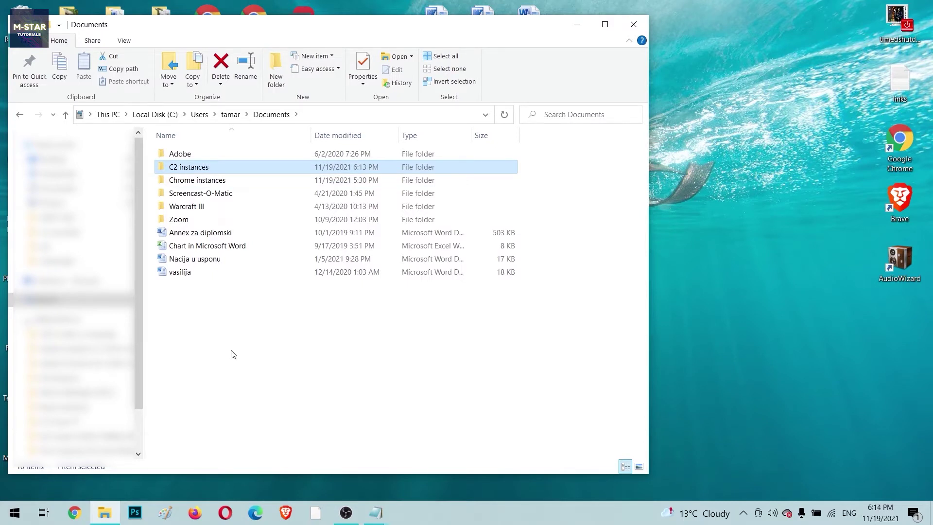
# Create a text document named "chrome 2 instances" inside the C2 instances folder
pyautogui.doubleClick(274, 171)
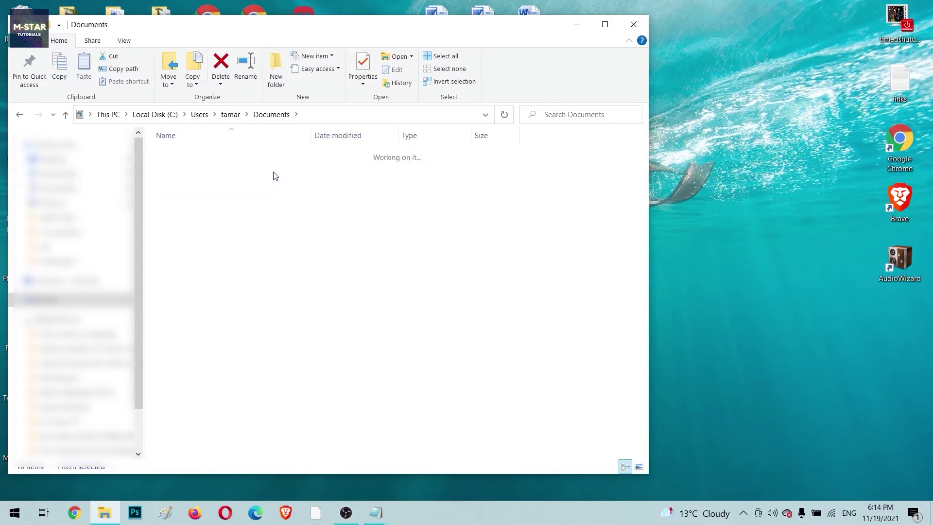
pyautogui.rightClick(333, 329)
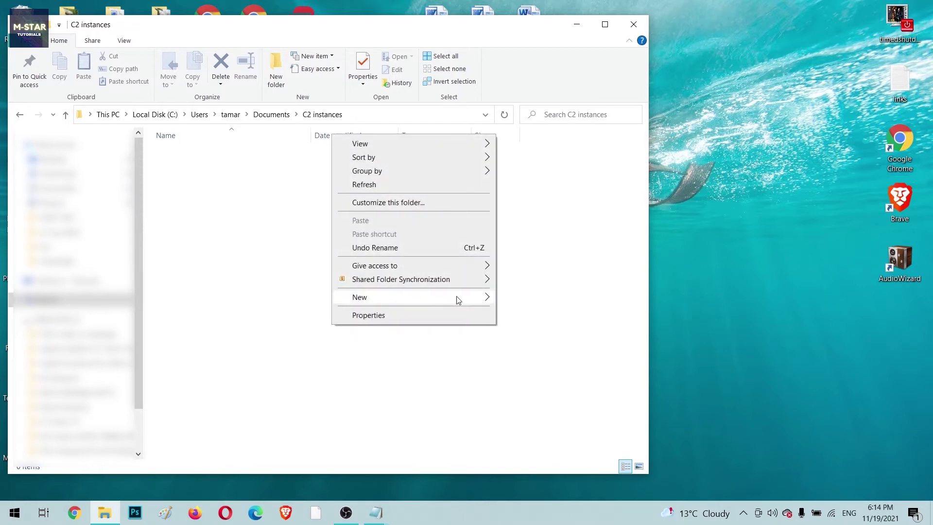
pyautogui.moveTo(456, 297)
pyautogui.click(558, 398)
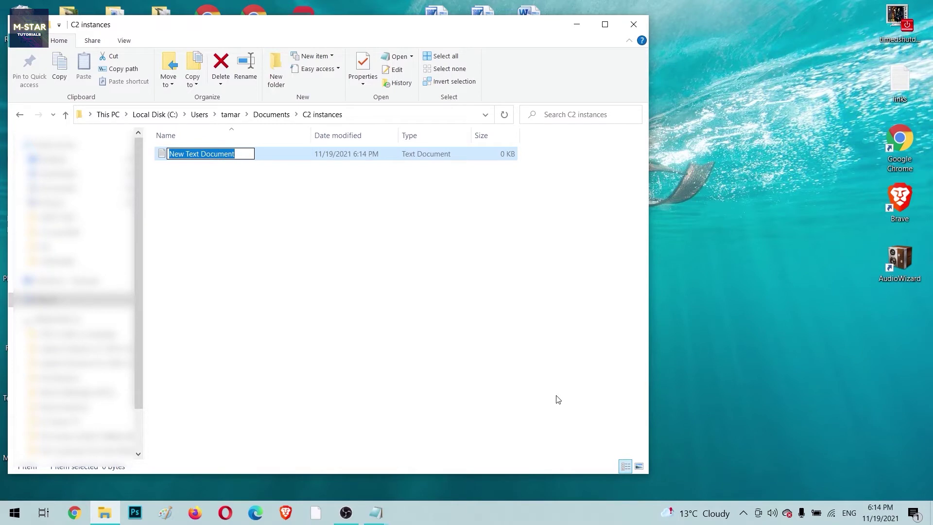
pyautogui.write('chrome 2 instances')
pyautogui.press('Return')
# Open the new text document and paste in the target path copied from the Google Chrome desktop shortcut's properties
pyautogui.press('Return')
pyautogui.moveTo(225, 116); pyautogui.dragTo(226, 139)
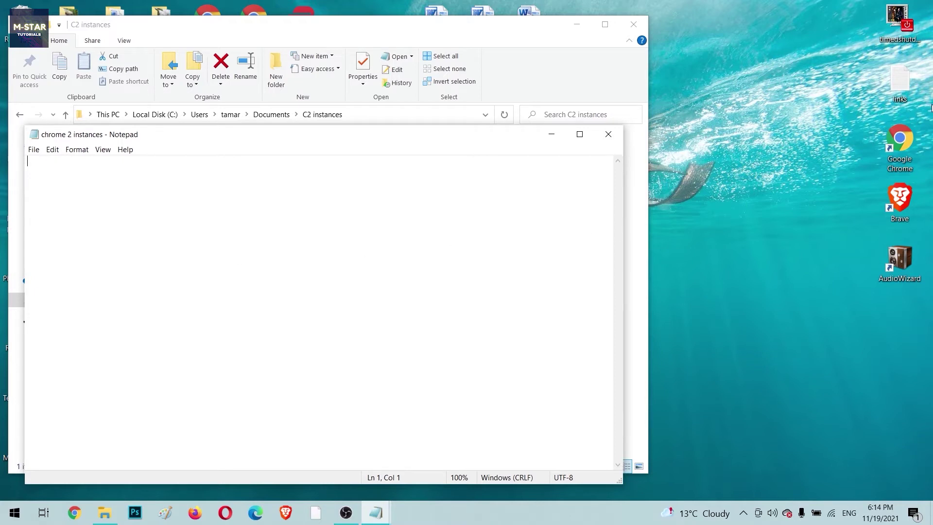
pyautogui.doubleClick(900, 145)
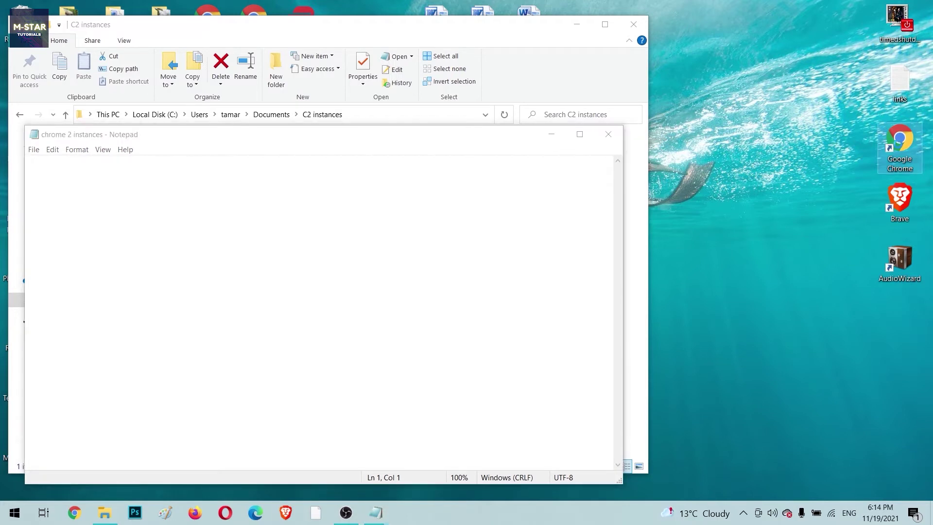
pyautogui.rightClick(900, 145)
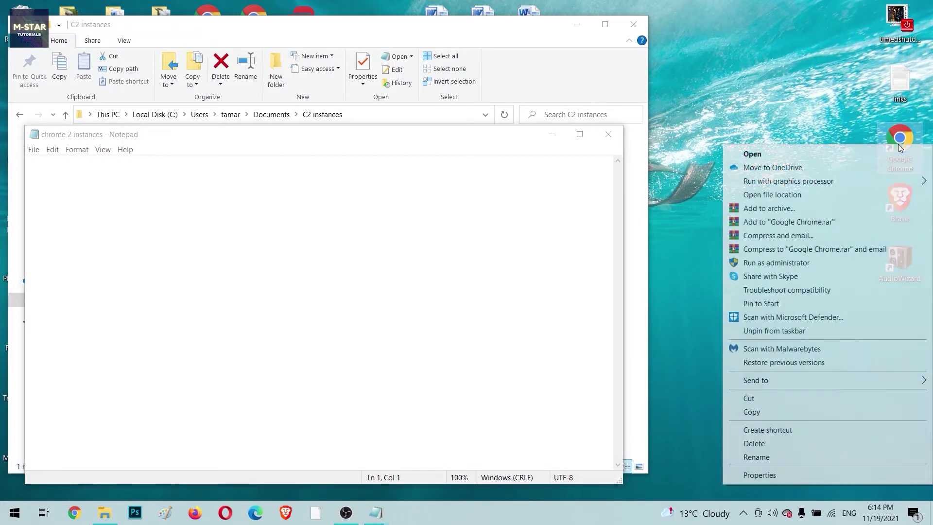
pyautogui.click(806, 480)
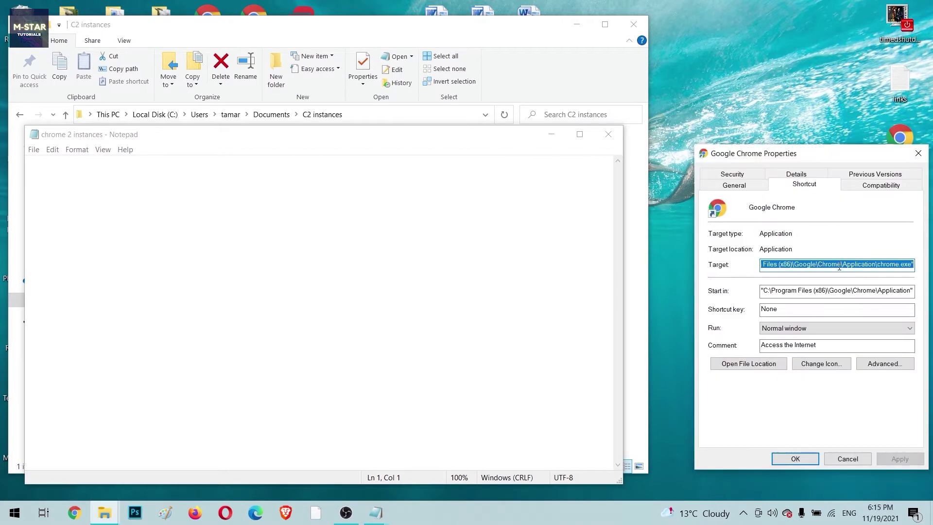
pyautogui.rightClick(839, 264)
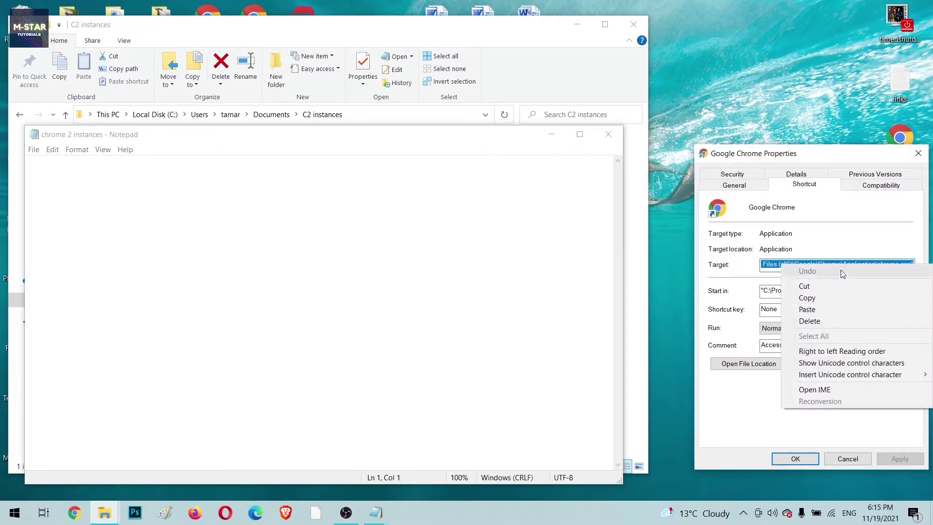
pyautogui.click(838, 294)
pyautogui.click(230, 236)
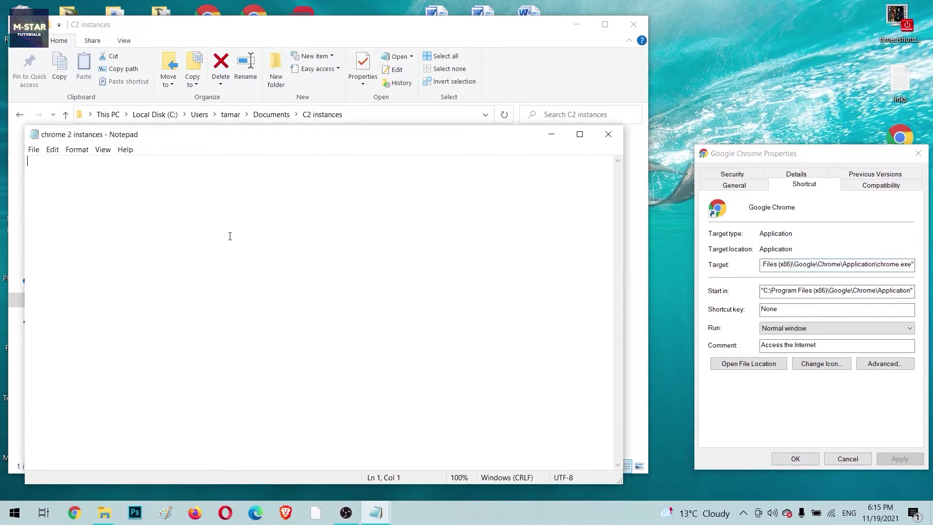
pyautogui.hotkey('ctrl', 'v')
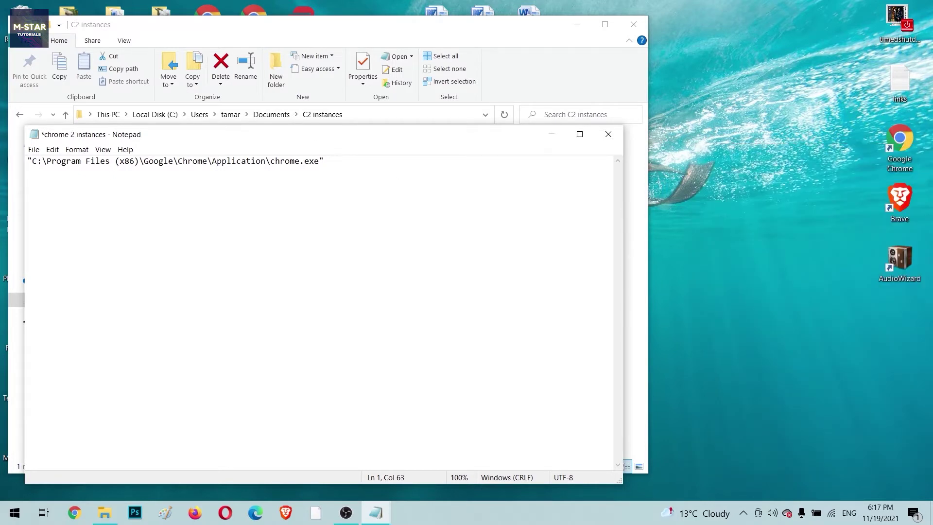
# Add the parameter --user-data-dir="" after the chrome.exe path in the text document
pyautogui.write('--')
pyautogui.write('user-data-dir')
pyautogui.write('=""')
# Copy the C2 instances folder's full path between the empty quotes of the --user-data-dir parameter and save the document
pyautogui.click(351, 115)
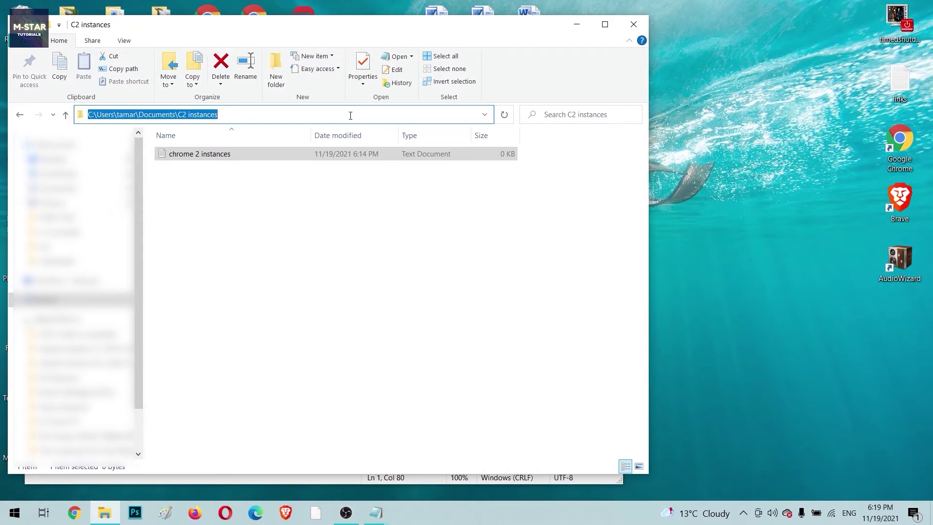
pyautogui.click(350, 223)
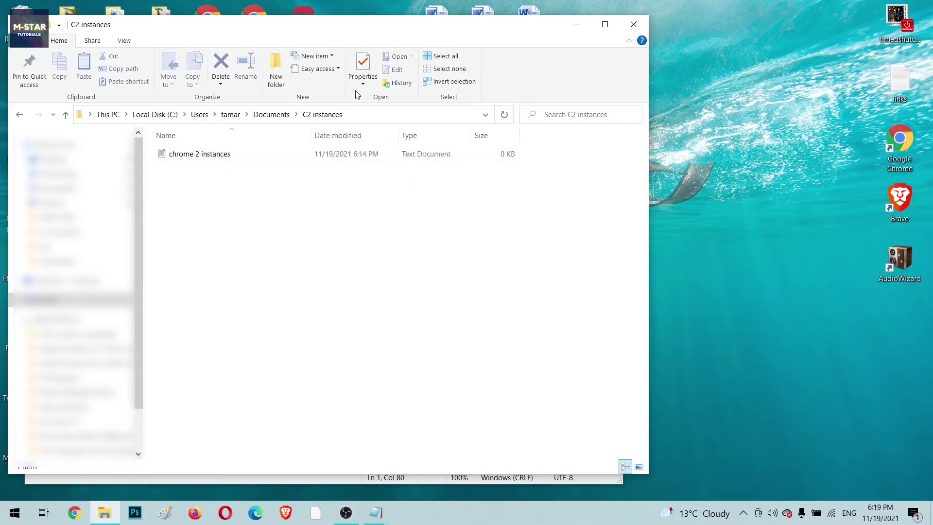
pyautogui.click(366, 113)
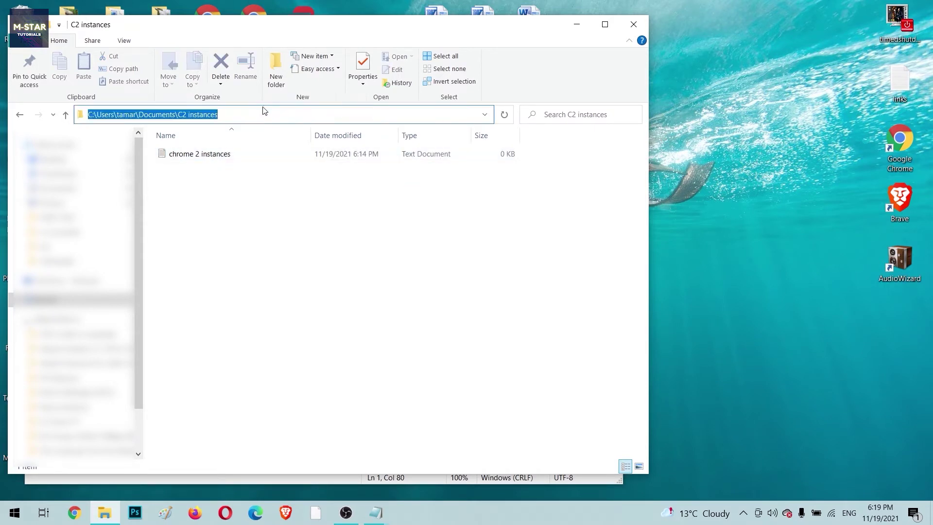
pyautogui.click(286, 315)
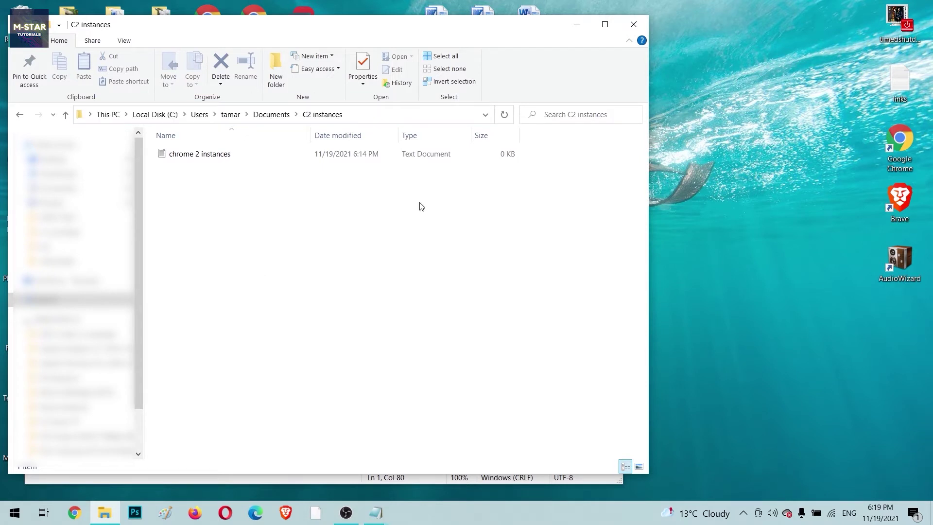
pyautogui.click(319, 480)
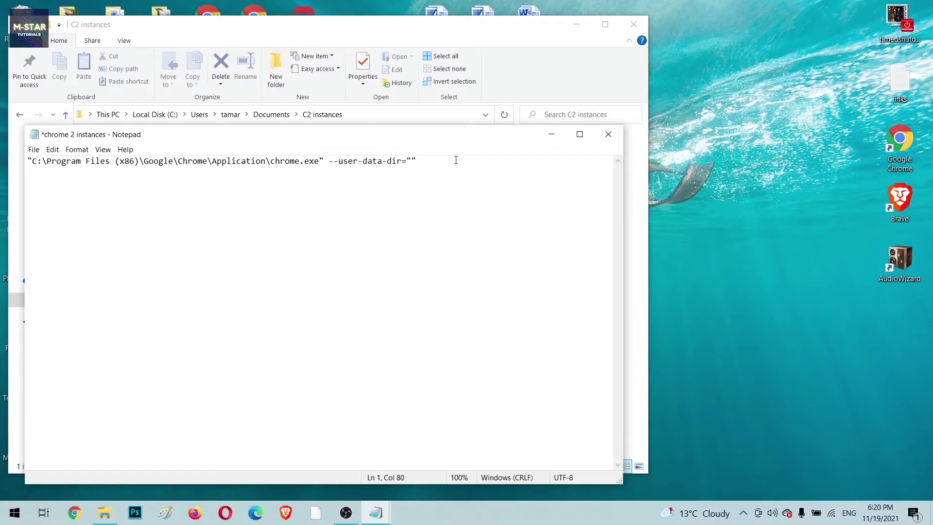
pyautogui.hotkey('ctrl', 'v')
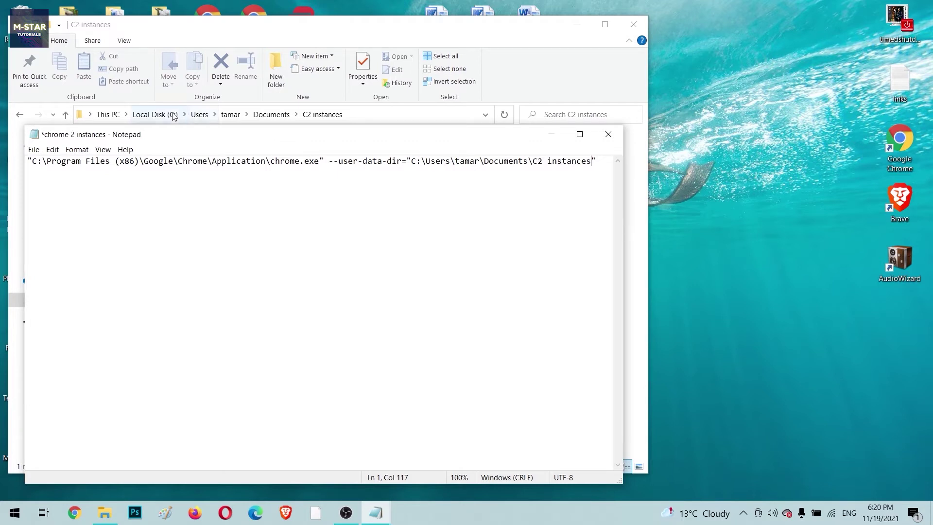
pyautogui.click(33, 150)
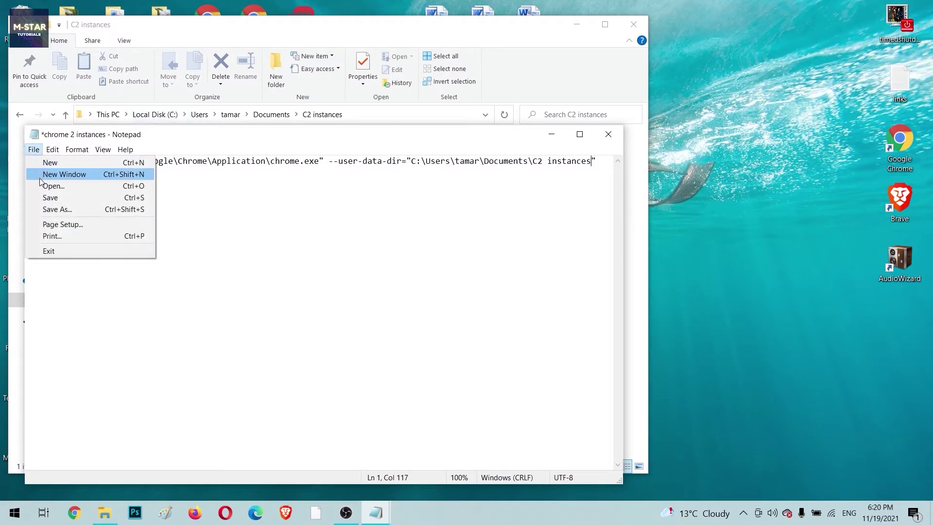
pyautogui.click(46, 197)
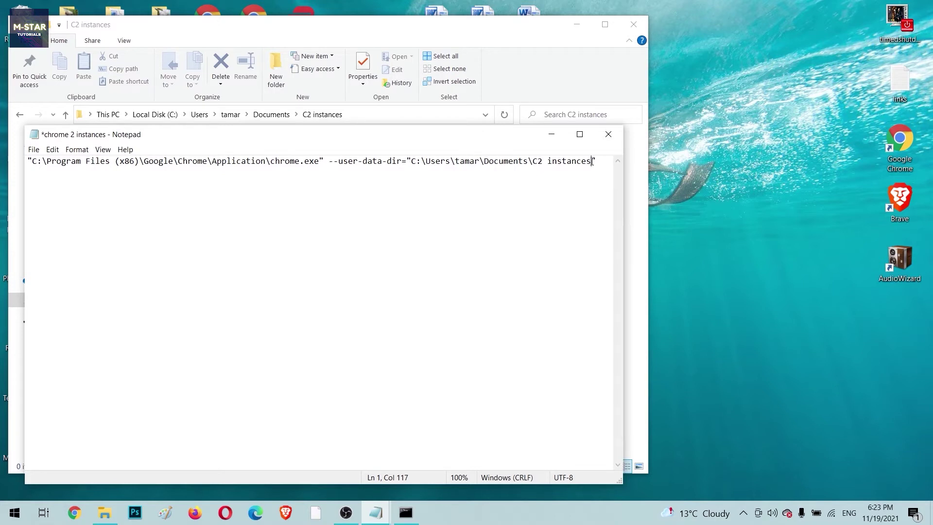
# Append \instance1 to the folder path inside the --user-data-dir quotes
pyautogui.write('\\instance1')
pyautogui.click(524, 428)
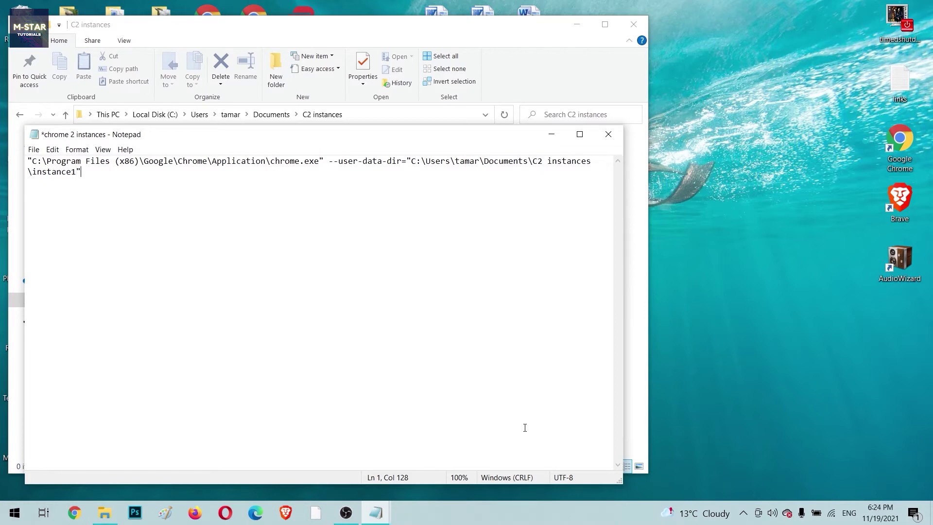
# Copy the full Chrome launch command from the text document and run it in Command Prompt
pyautogui.hotkey('ctrl', 'a')
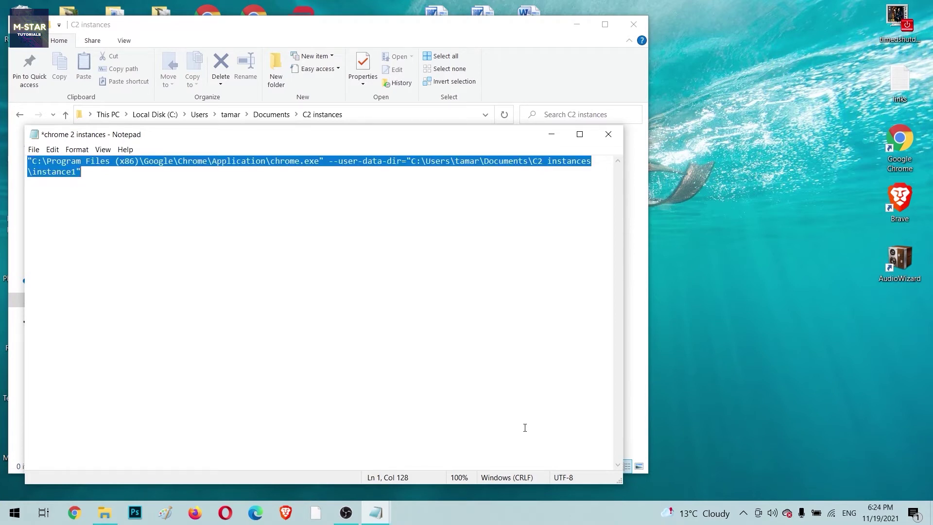
pyautogui.click(3, 519)
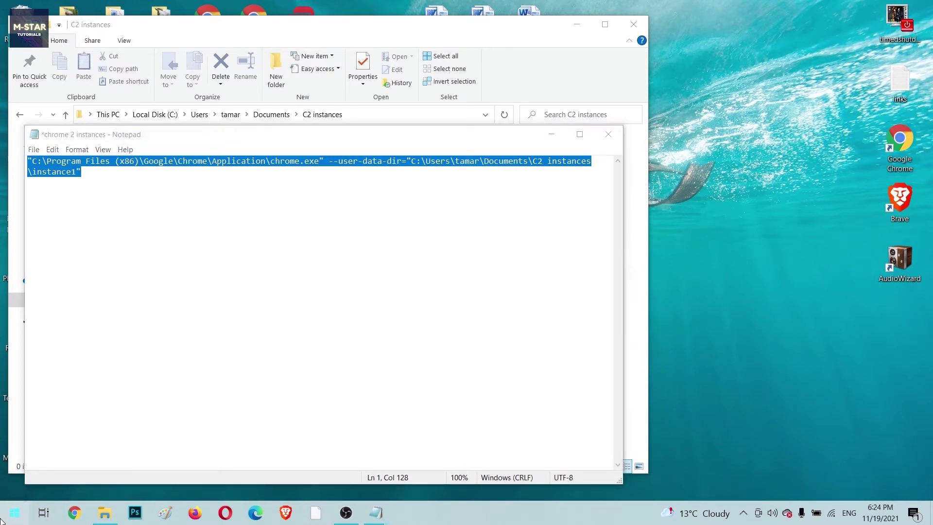
pyautogui.write('cmd')
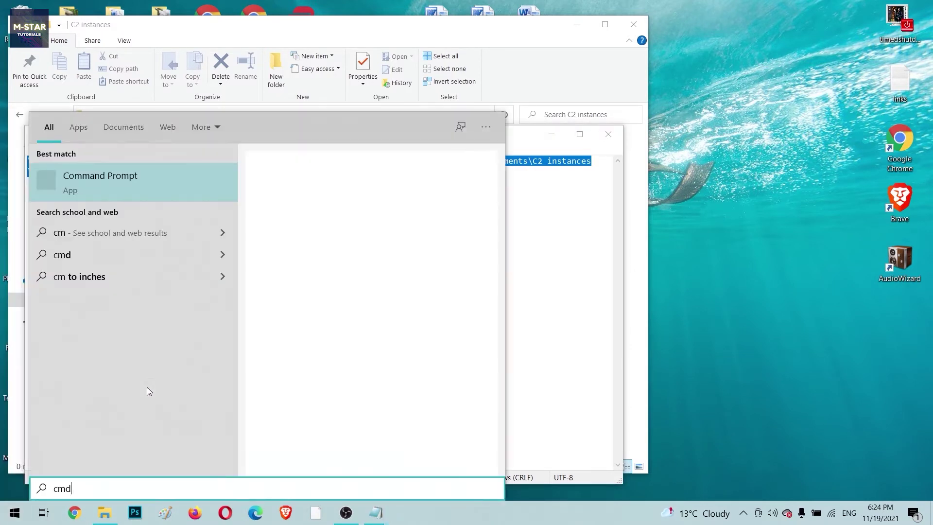
pyautogui.click(171, 191)
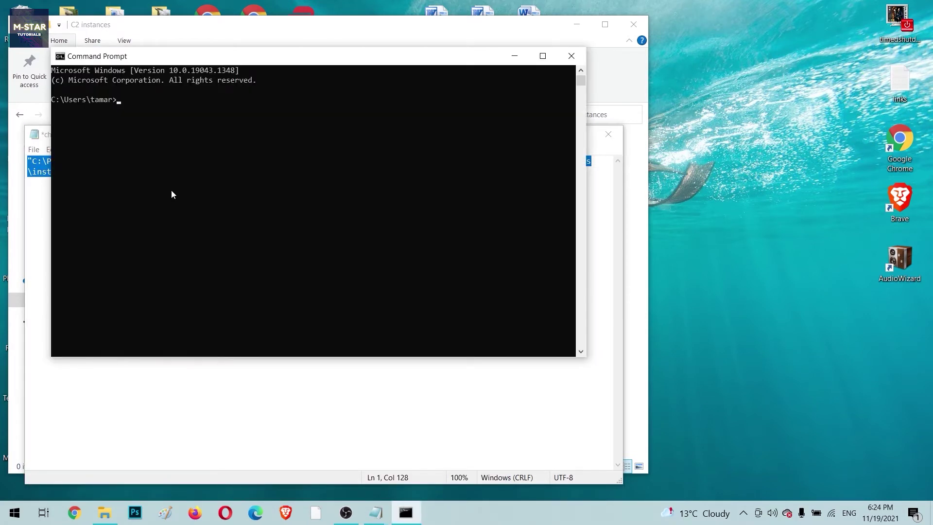
pyautogui.hotkey('ctrl', 'v')
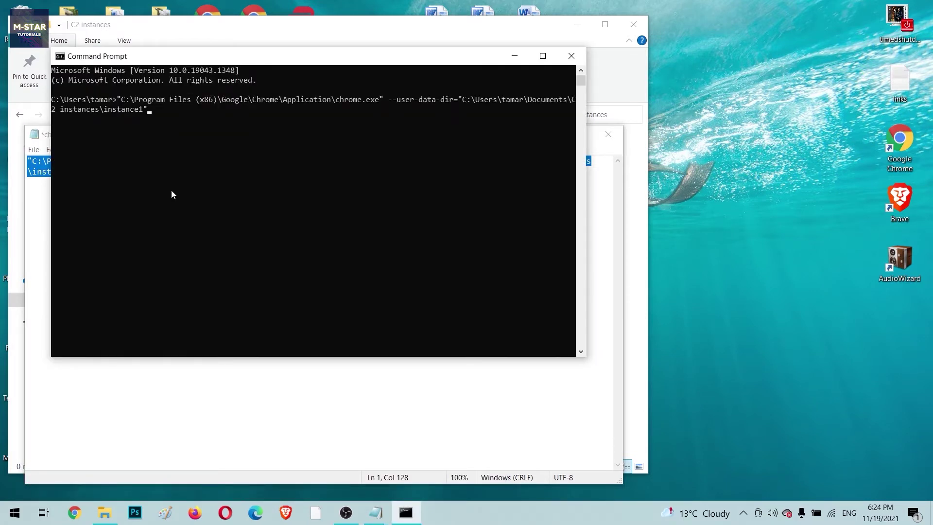
pyautogui.press('Return')
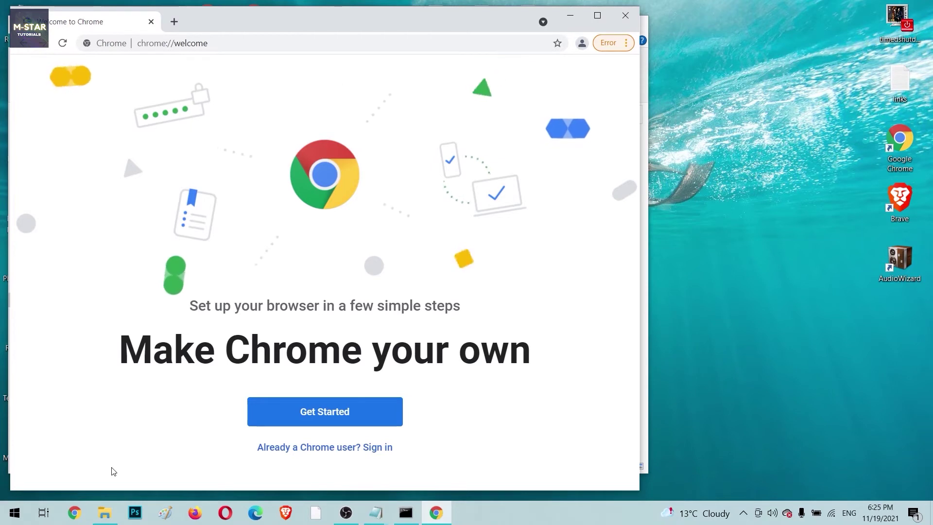
# Return to the C2 instances folder in File Explorer and check it for the instance1 folder
pyautogui.moveTo(104, 513)
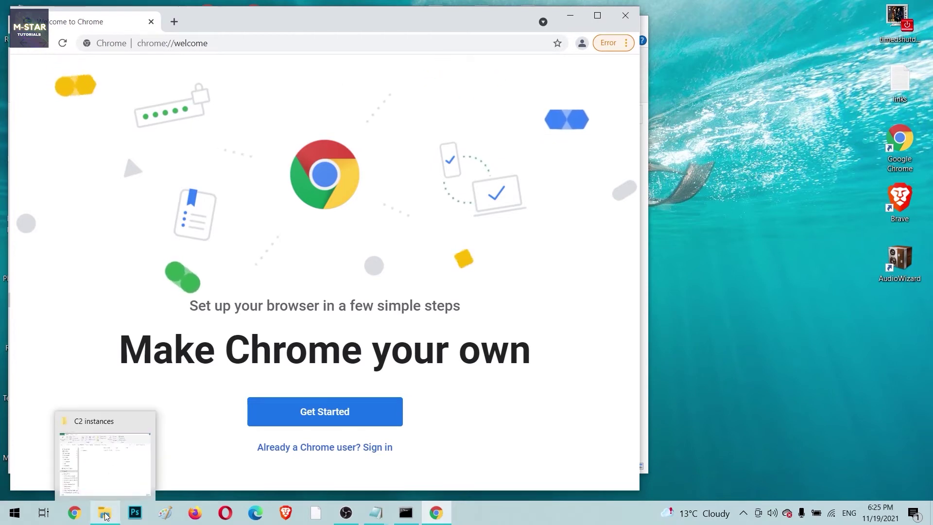
pyautogui.click(111, 479)
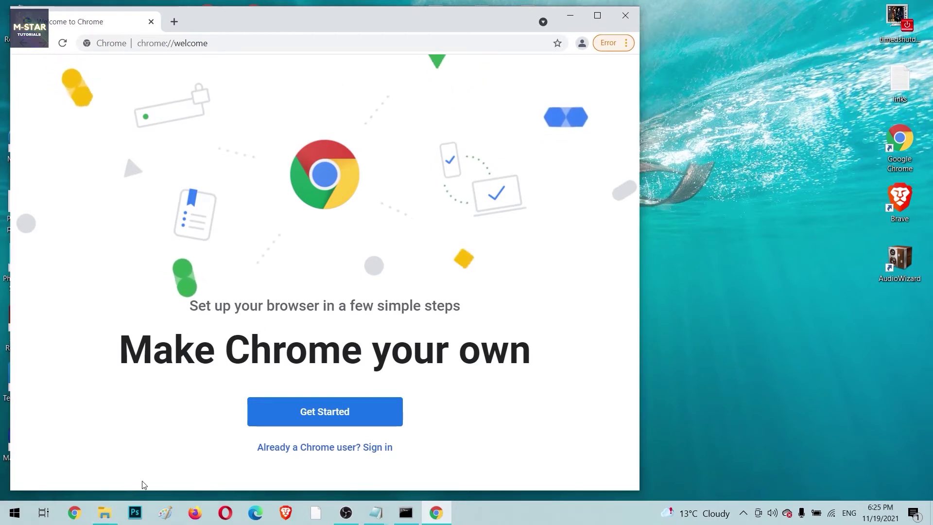
pyautogui.click(114, 514)
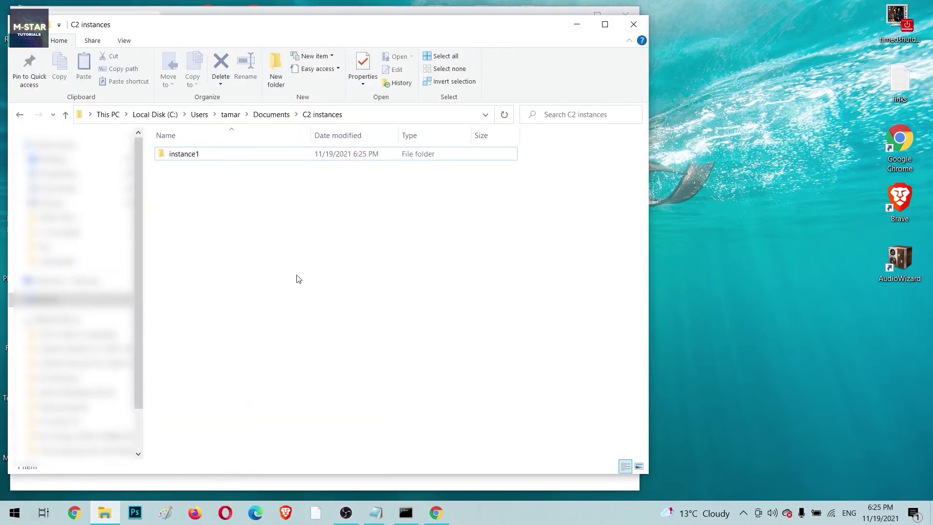
pyautogui.click(174, 157)
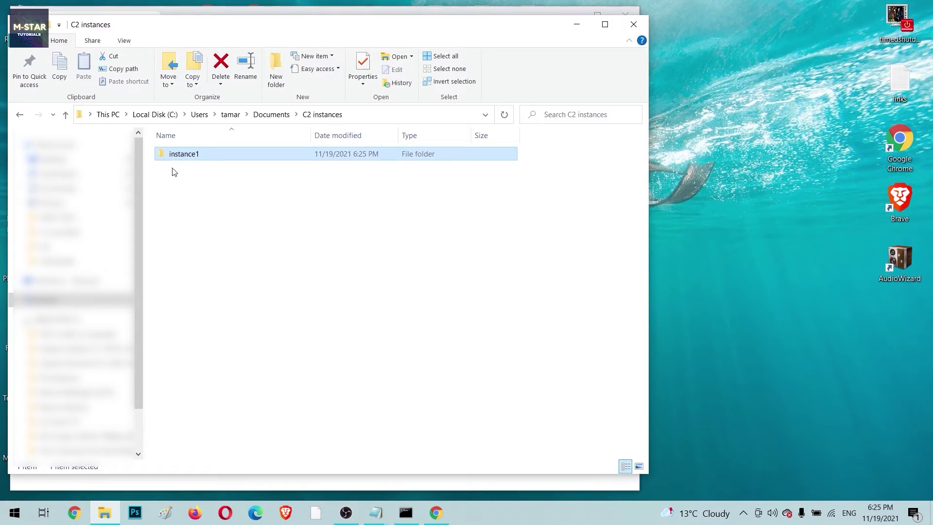
pyautogui.click(174, 172)
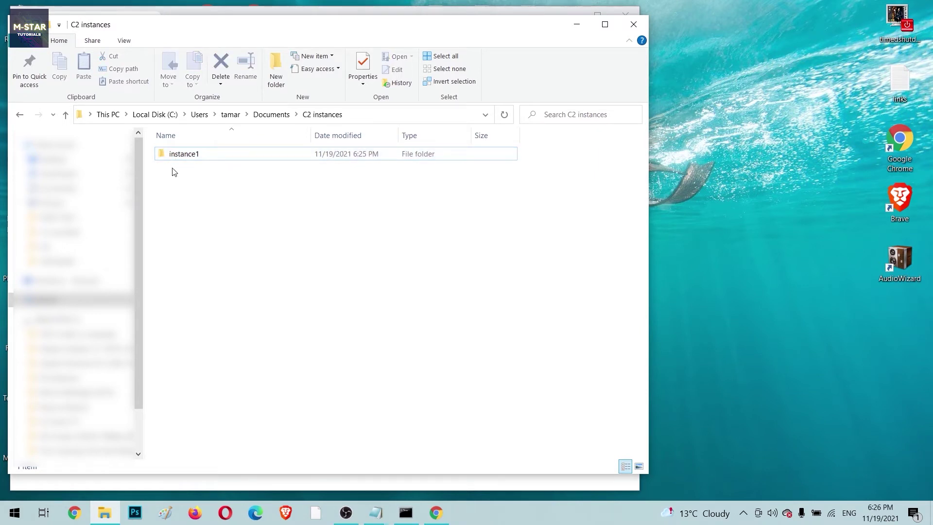
# Create four new folders named instance2, instance3, instance4 and instance5 in the C2 instances folder
pyautogui.rightClick(173, 173)
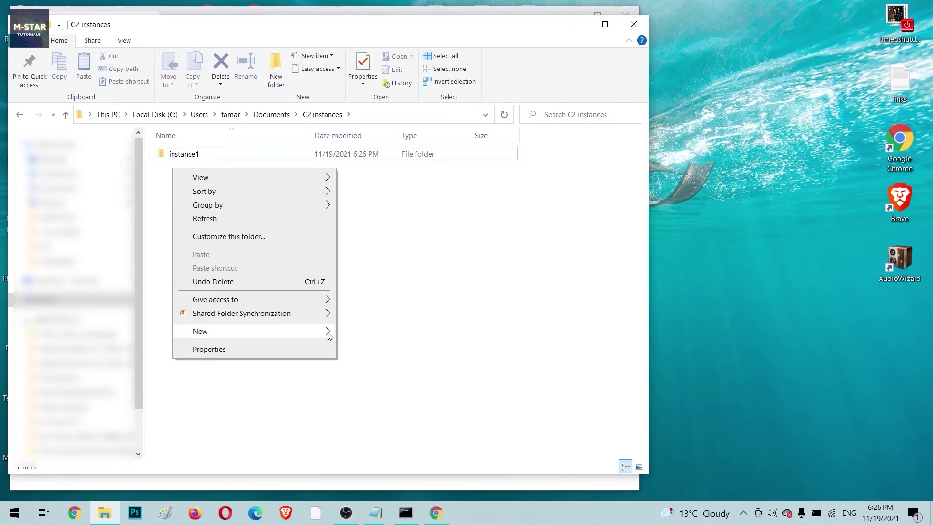
pyautogui.moveTo(325, 334)
pyautogui.click(370, 336)
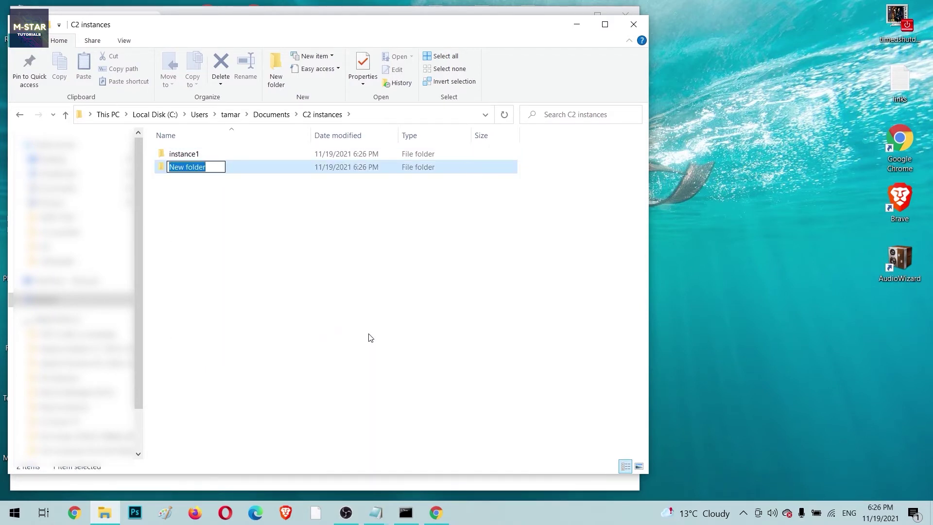
pyautogui.write('instance2')
pyautogui.click(279, 286)
pyautogui.hotkey('ctrl', 'shift', 'n')
pyautogui.write('instance3')
pyautogui.press('Return')
pyautogui.hotkey('ctrl', 'shift', 'n')
pyautogui.write('instance4')
pyautogui.press('Return')
pyautogui.hotkey('ctrl', 'shift', 'n')
pyautogui.write('instance5')
pyautogui.press('Return')
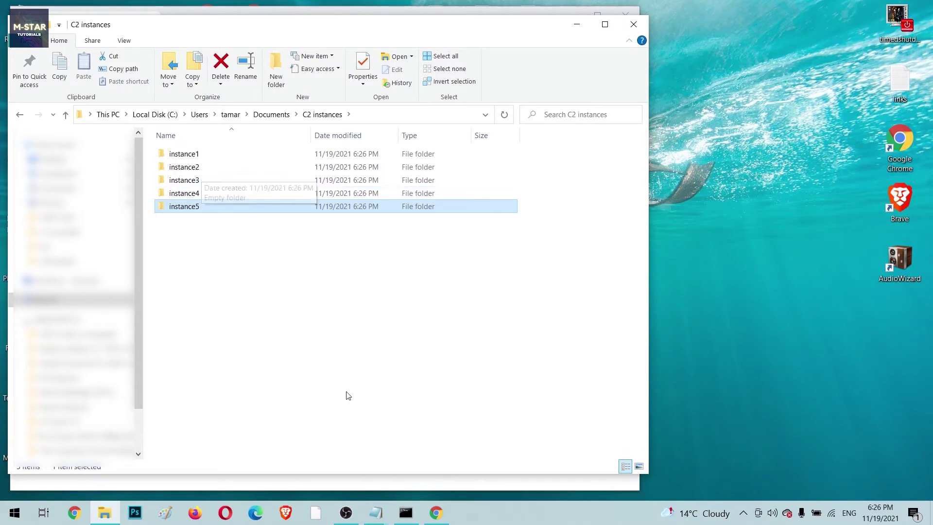
# Switch to the newly launched Chrome window, search for "chrome web store" and open the store's extensions page
pyautogui.click(438, 513)
pyautogui.click(234, 44)
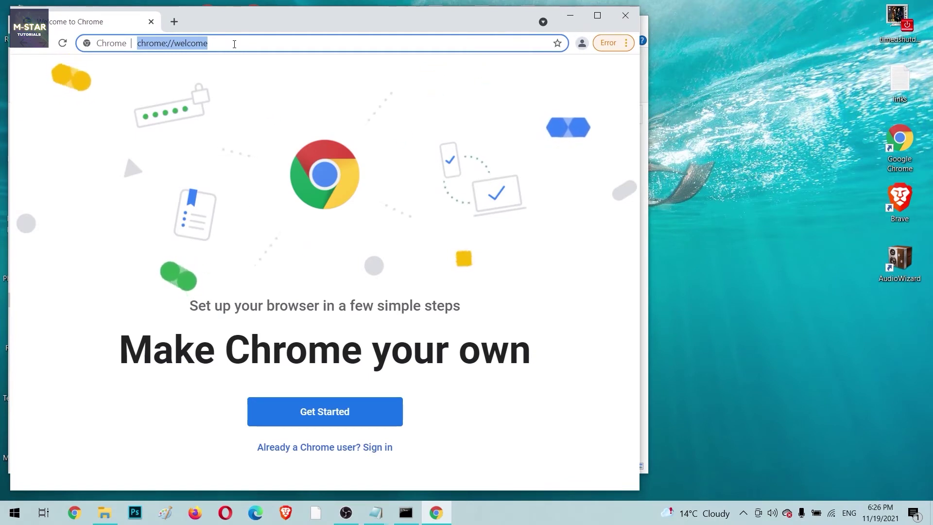
pyautogui.write('chrome web store')
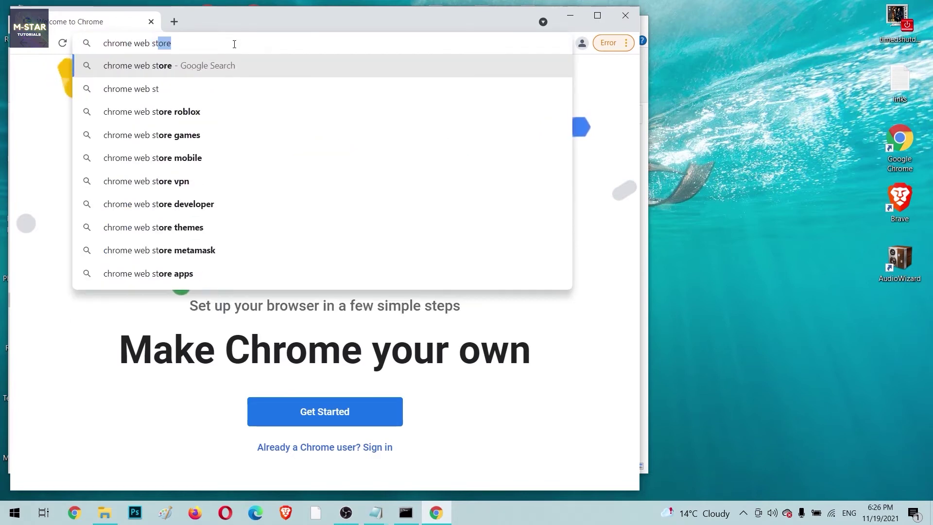
pyautogui.press('Return')
pyautogui.click(128, 362)
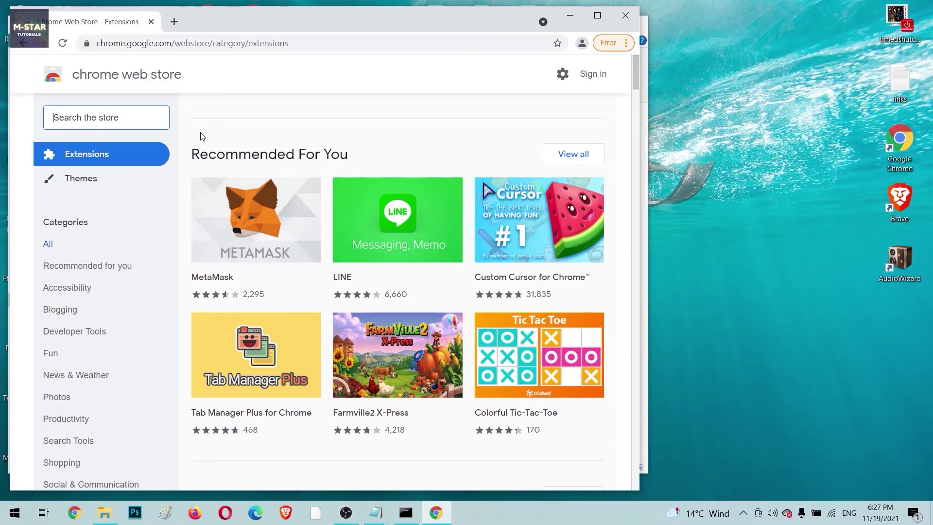
# Search the web store for "touch vpn" and open the Touch VPN - Secure and unlimited VPN proxy page
pyautogui.write('touch vpn')
pyautogui.press('Return')
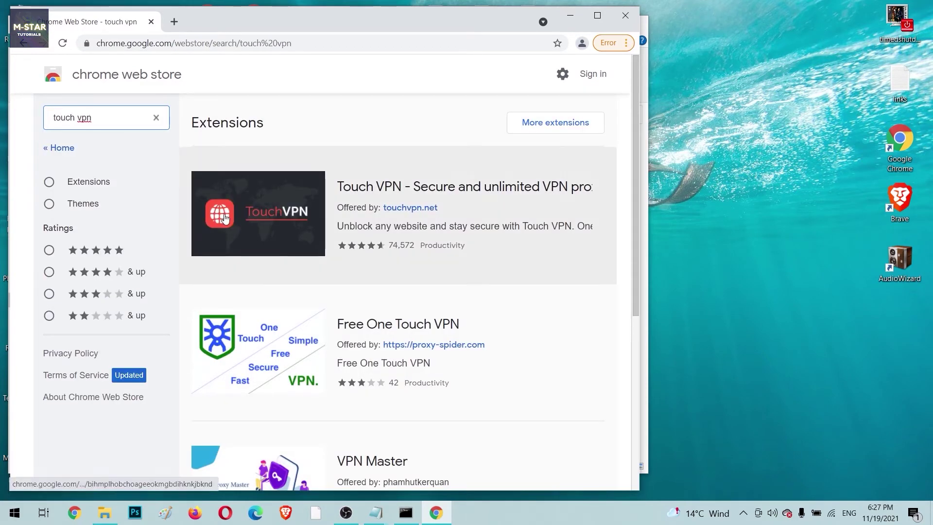
pyautogui.click(223, 217)
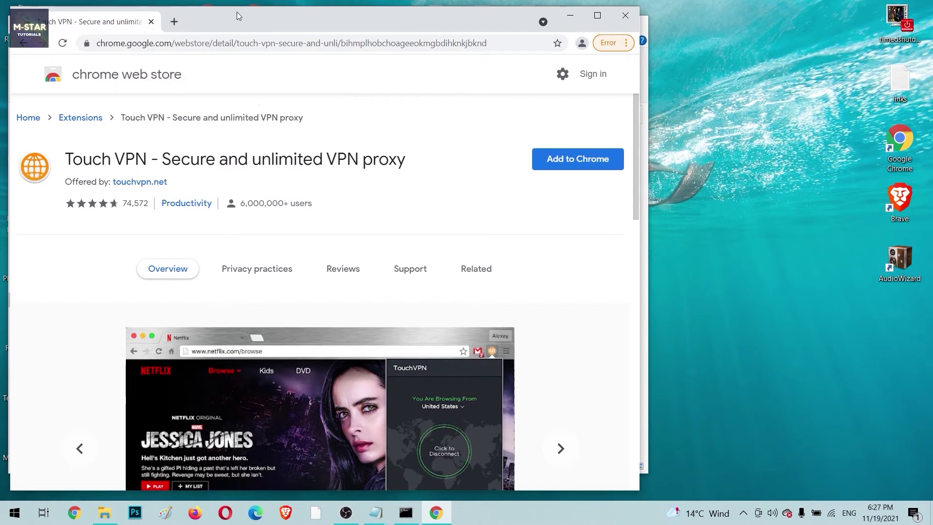
# Add the Touch VPN extension to Chrome and dismiss the notices and the web page it opens
pyautogui.click(552, 164)
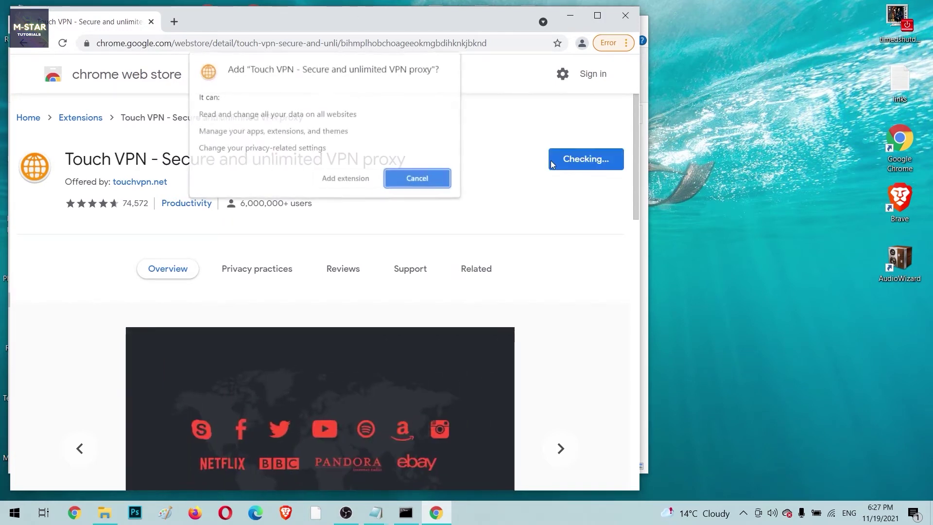
pyautogui.click(343, 178)
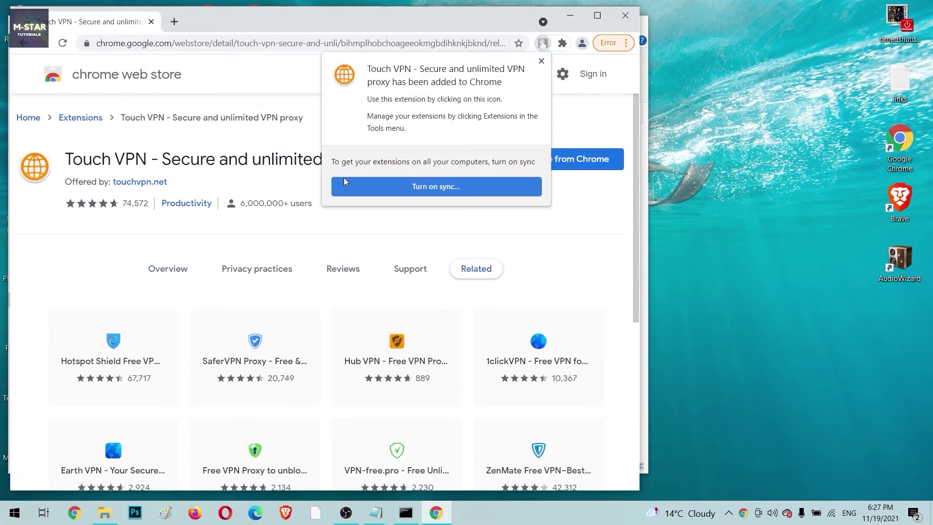
pyautogui.click(541, 61)
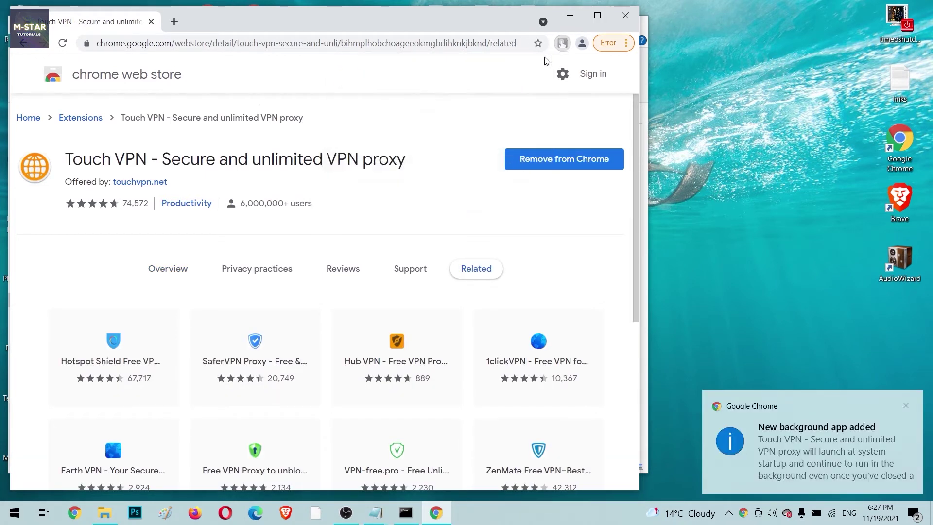
pyautogui.click(906, 405)
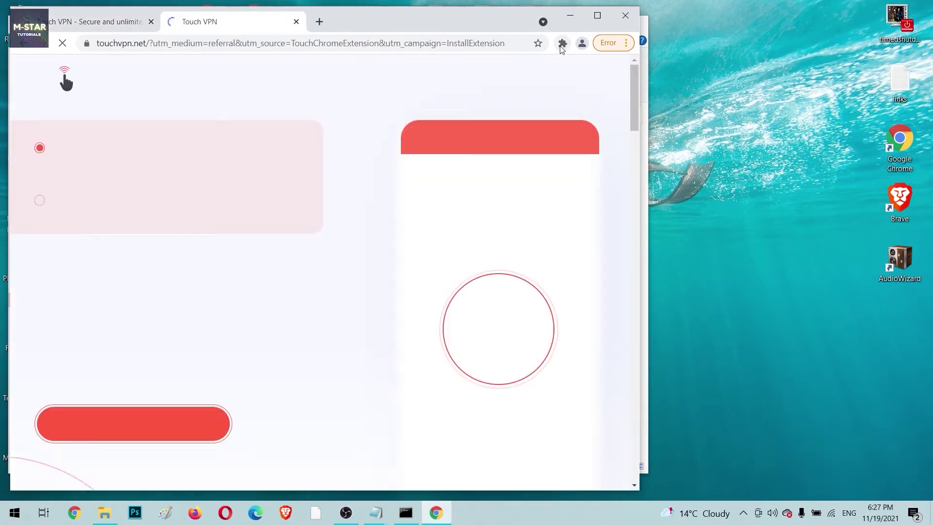
pyautogui.click(295, 21)
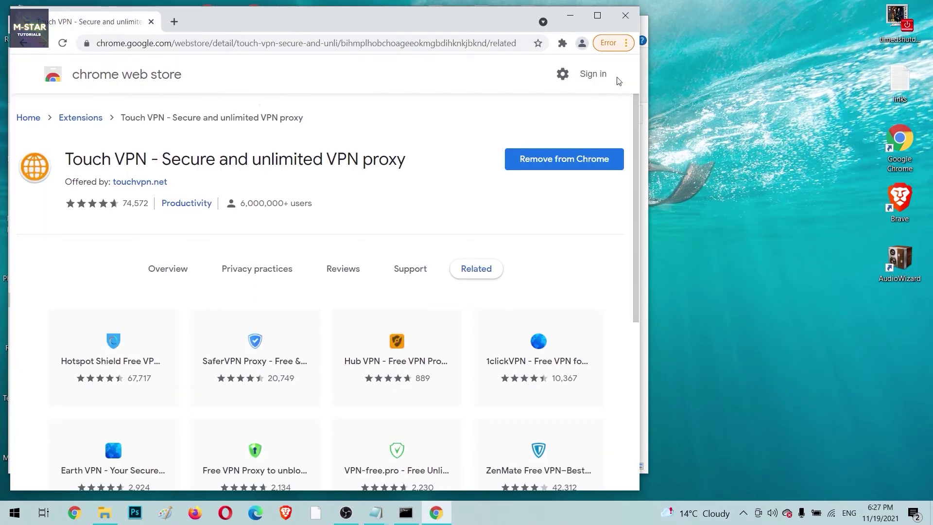
# Pin the Touch VPN extension and allow it in Incognito on its details page, closing that page when done
pyautogui.click(562, 44)
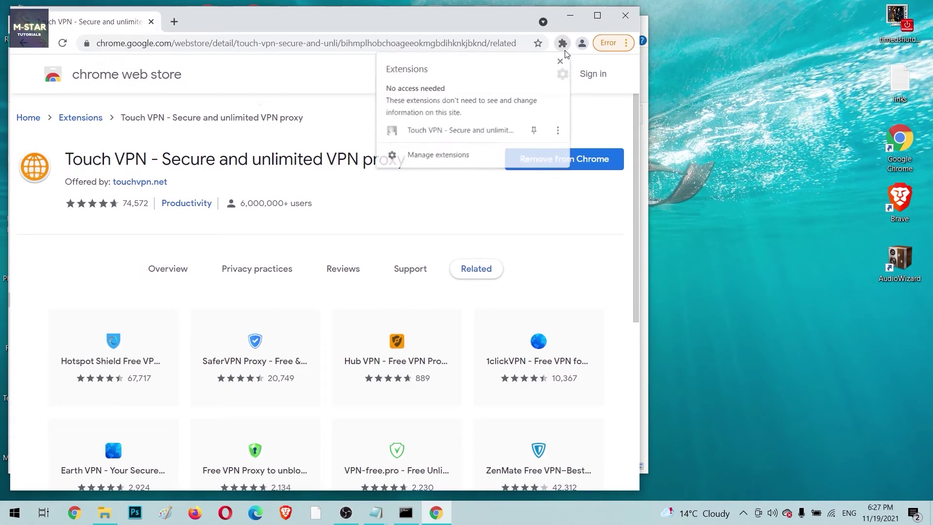
pyautogui.click(535, 130)
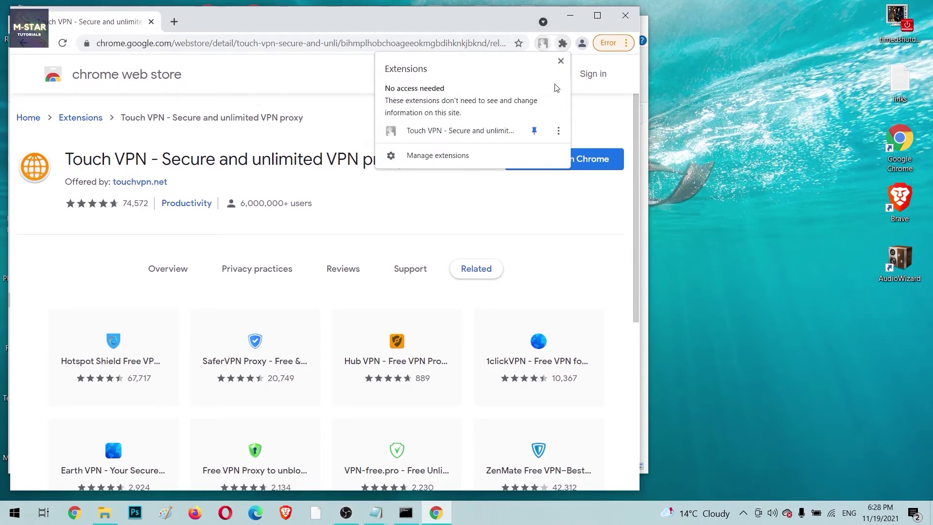
pyautogui.click(558, 132)
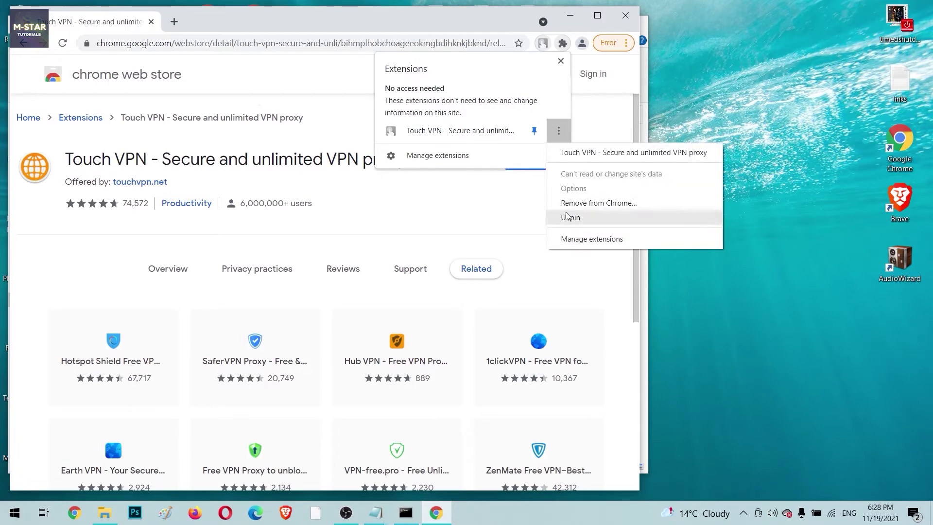
pyautogui.click(570, 238)
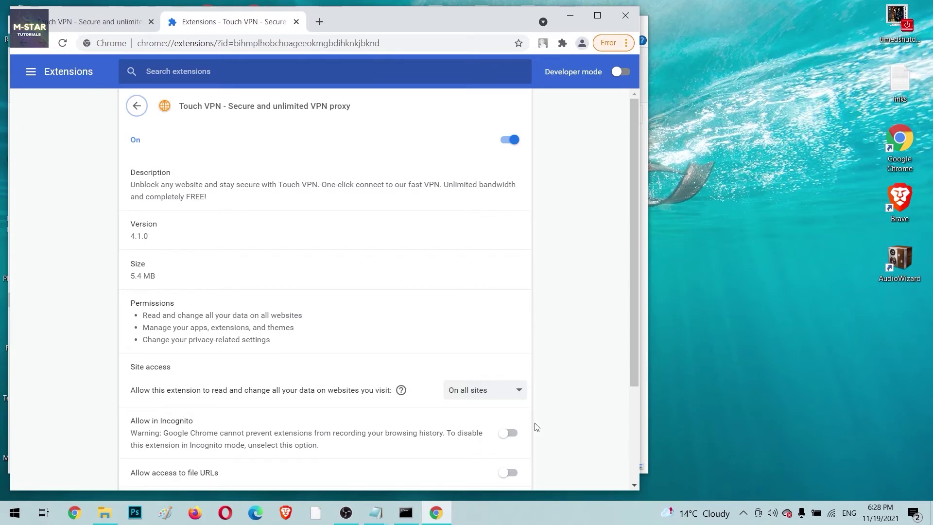
pyautogui.click(511, 435)
pyautogui.press('super+s')
pyautogui.click(297, 23)
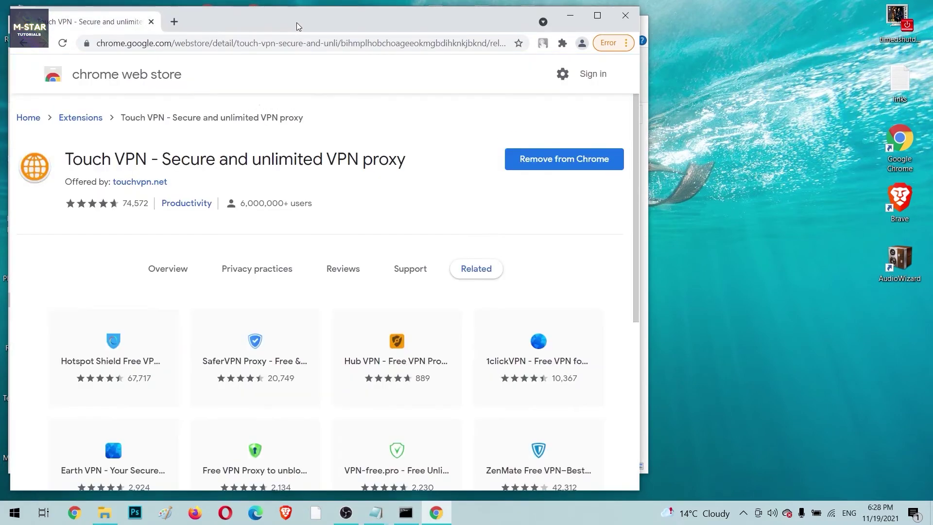
# Clear the last hour's browsing history, cookies and other site data, and cached images and files in Chrome's privacy settings
pyautogui.click(627, 44)
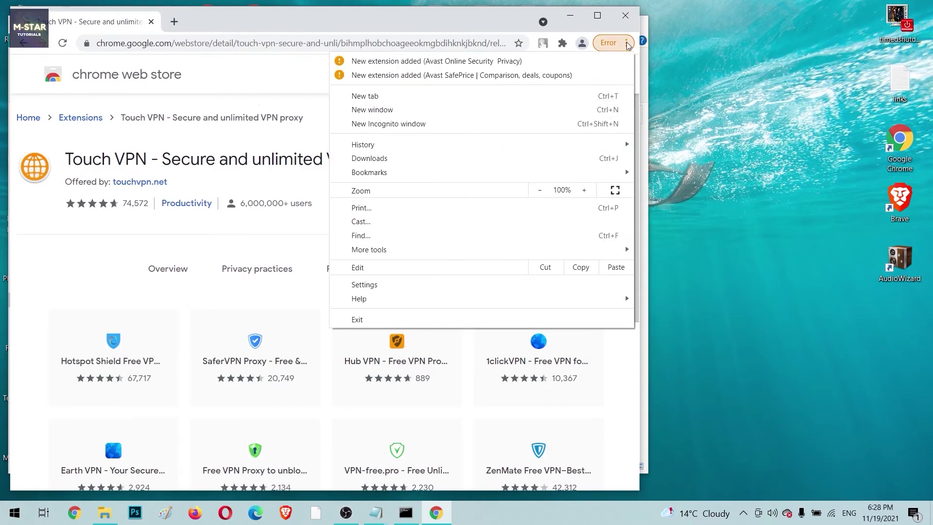
pyautogui.click(469, 291)
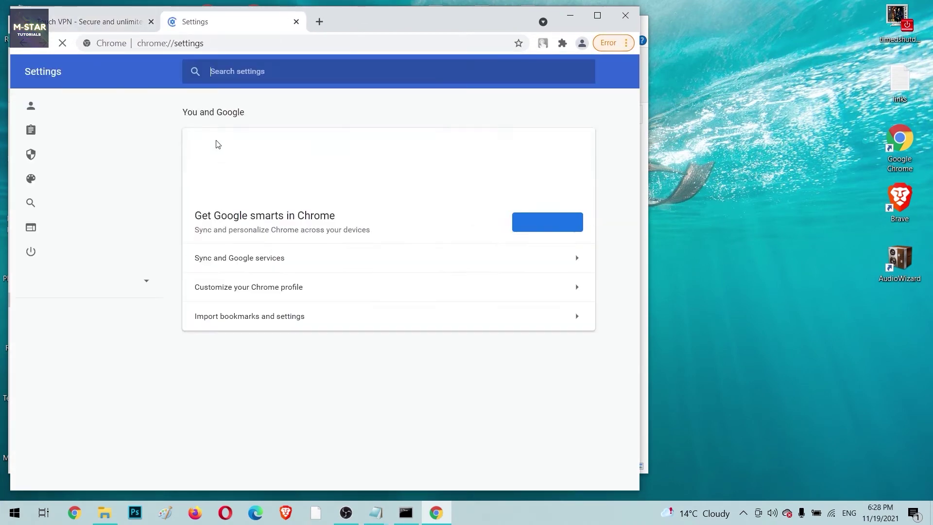
pyautogui.click(150, 22)
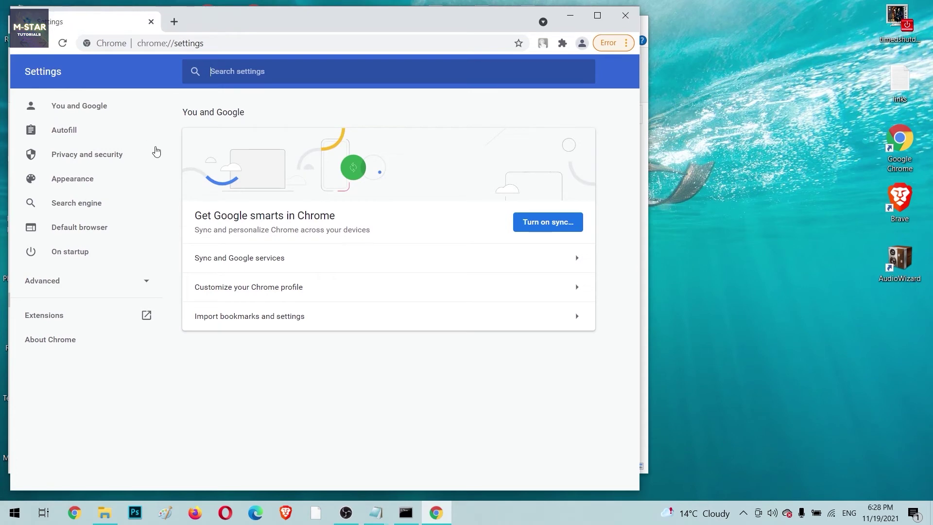
pyautogui.click(100, 155)
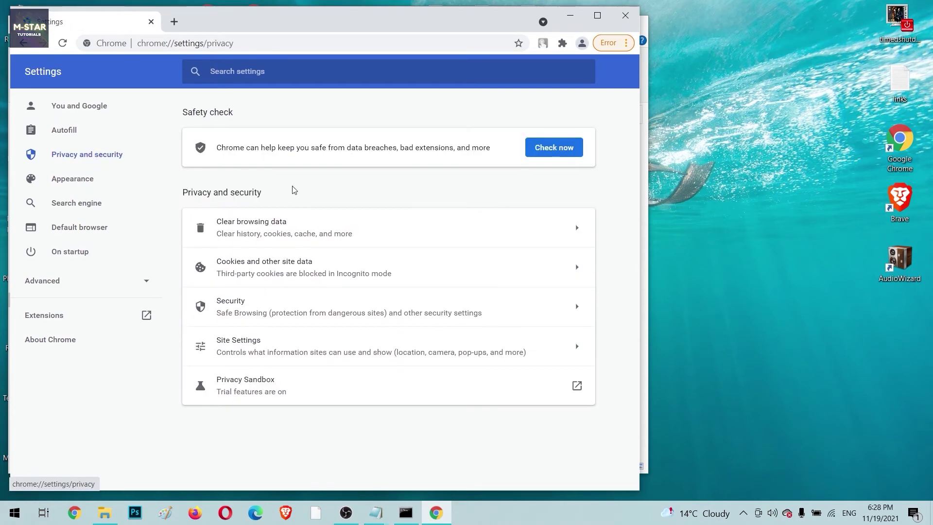
pyautogui.click(298, 234)
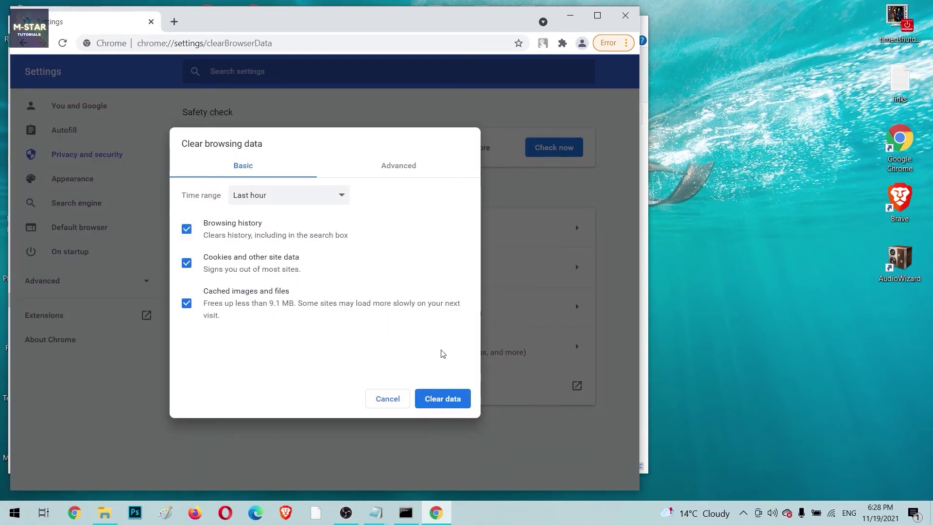
pyautogui.click(447, 403)
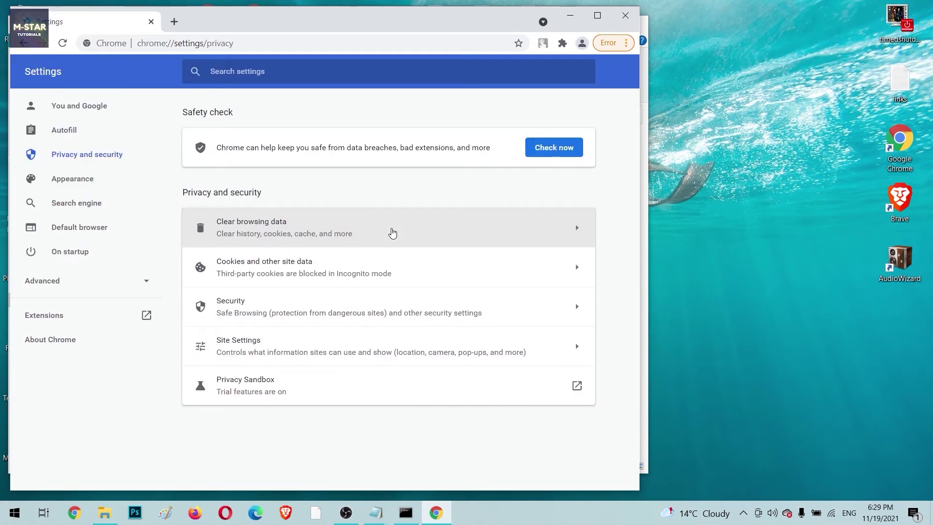
# Close Chrome and append -incognito to the instance1 launch command in the chrome 2 instances Notepad file
pyautogui.click(627, 22)
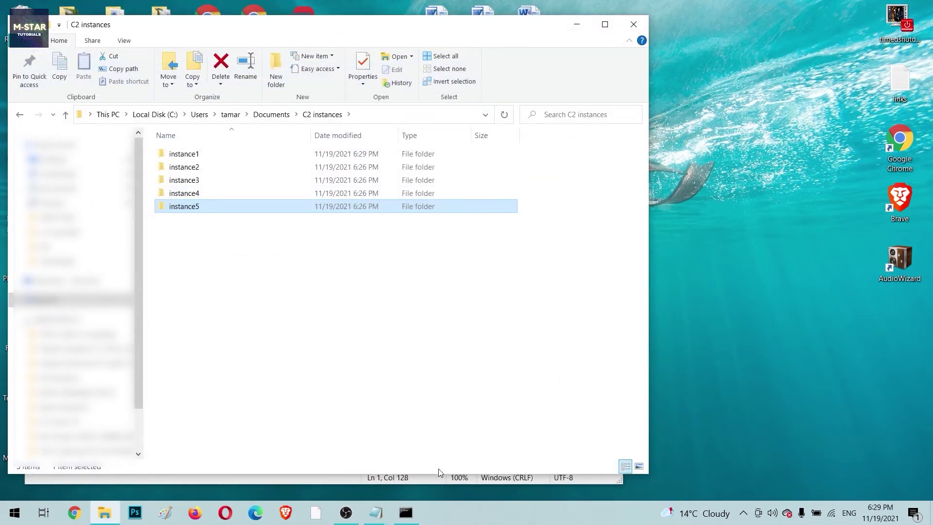
pyautogui.click(366, 482)
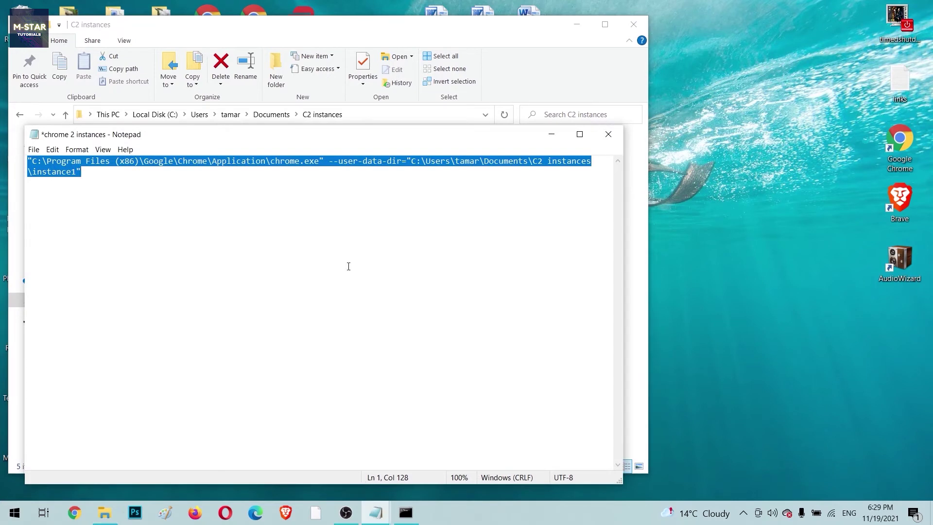
pyautogui.click(142, 175)
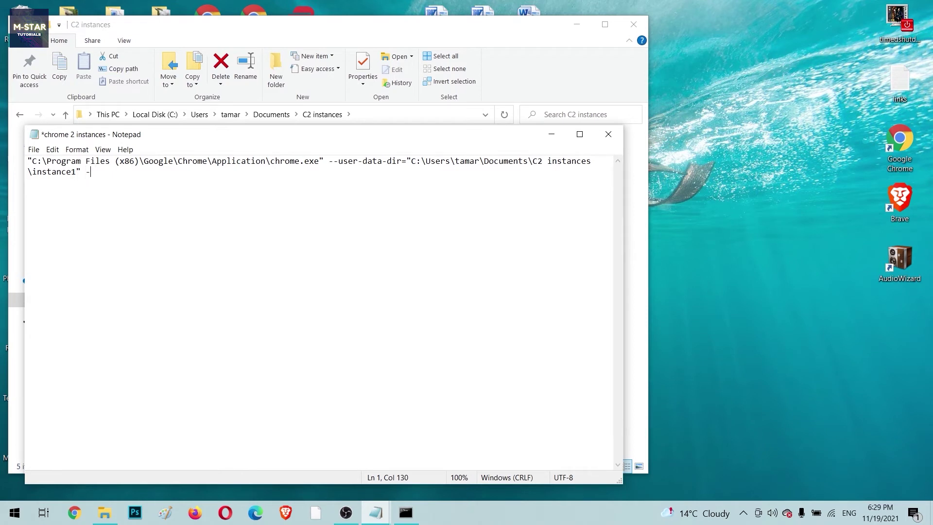
pyautogui.write('incognito')
# Duplicate the complete instance1 incognito launch command on four new lines below the original
pyautogui.press('Return')
pyautogui.write('"C:\\Program Files (x86)\\Google\\Chrome\\Application\\chrome.exe" --user-data-dir="C:\\Users\\tamar\\Documents\\C2 instances\\instance1" -incognito')
pyautogui.press('Return')
pyautogui.write('"C:\\Program Files (x86)\\Google\\Chrome\\Application\\chrome.exe" --user-data-dir="C:\\Users\\tamar\\Documents\\C2 instances\\instance1" -incognito')
pyautogui.press('Return')
pyautogui.write('"C:\\Program Files (x86)\\Google\\Chrome\\Application\\chrome.exe" --user-data-dir="C:\\Users\\tamar\\Documents\\C2 instances\\instance1" -incognito')
pyautogui.press('Return')
pyautogui.write('"C:\\Program Files (x86)\\Google\\Chrome\\Application\\chrome.exe" --user-data-dir="C:\\Users\\tamar\\Documents\\C2 instances\\instance1" -incognito')
# Change the data folder names in the four copied commands to instance2, instance3, instance4 and instance5
pyautogui.click(76, 193)
pyautogui.press('BackSpace')
pyautogui.write('2')
pyautogui.click(77, 214)
pyautogui.press('BackSpace')
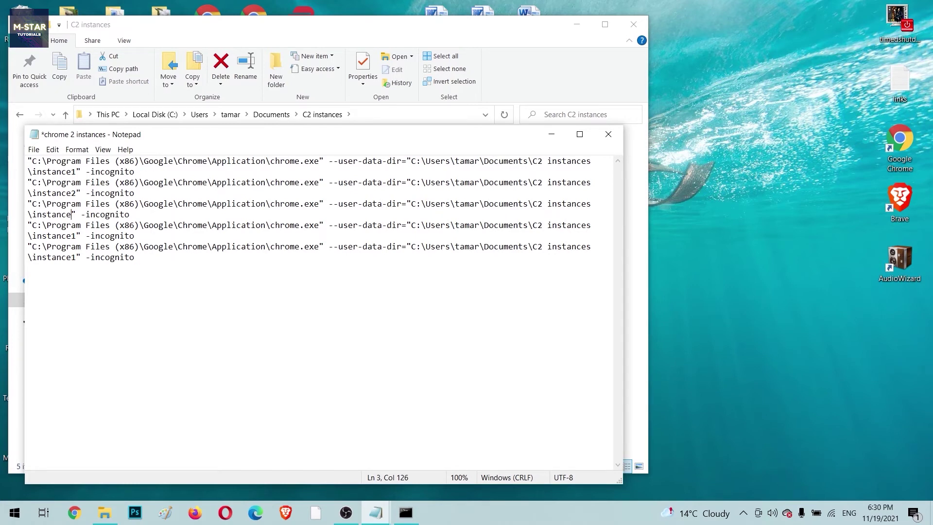
pyautogui.write('3')
pyautogui.click(76, 236)
pyautogui.press('BackSpace')
pyautogui.write('4')
pyautogui.press('Down')
pyautogui.press('BackSpace')
pyautogui.write('5')
pyautogui.click(165, 265)
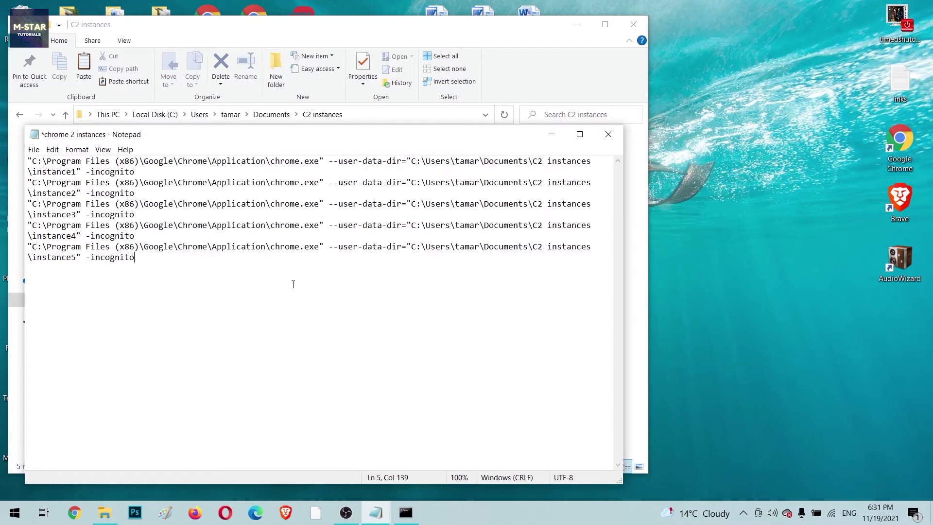
# Uncover the C2 instances folder and copy the entire contents of instance1 into the instance2 folder
pyautogui.moveTo(319, 137); pyautogui.dragTo(604, 150)
pyautogui.click(259, 153)
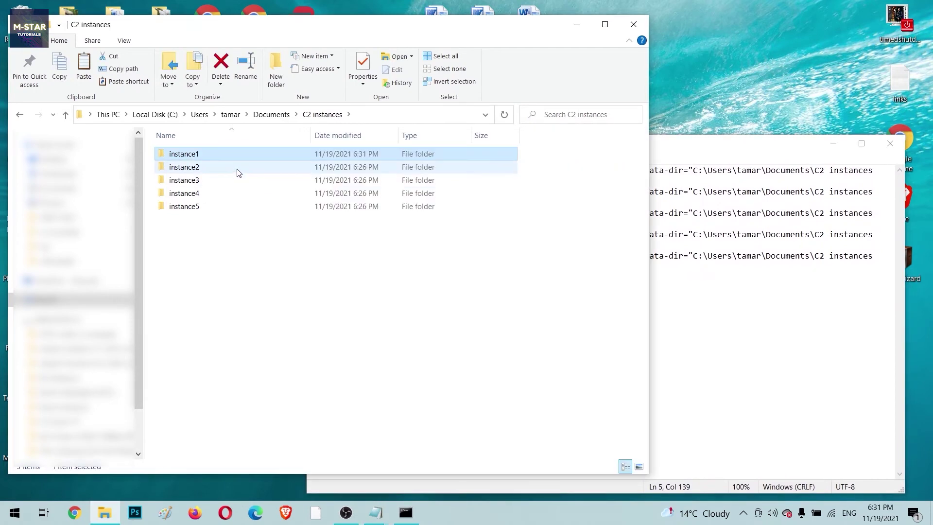
pyautogui.doubleClick(258, 154)
pyautogui.hotkey('ctrl', 'a')
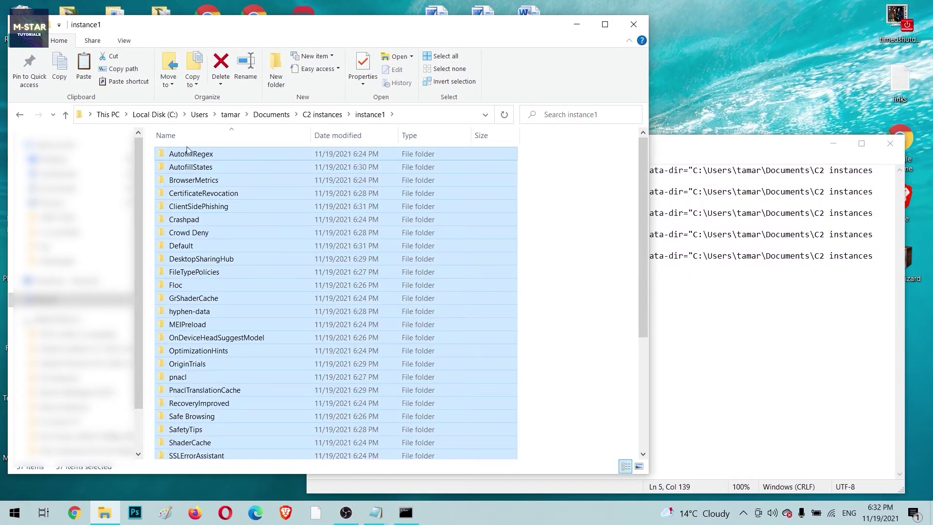
pyautogui.click(65, 119)
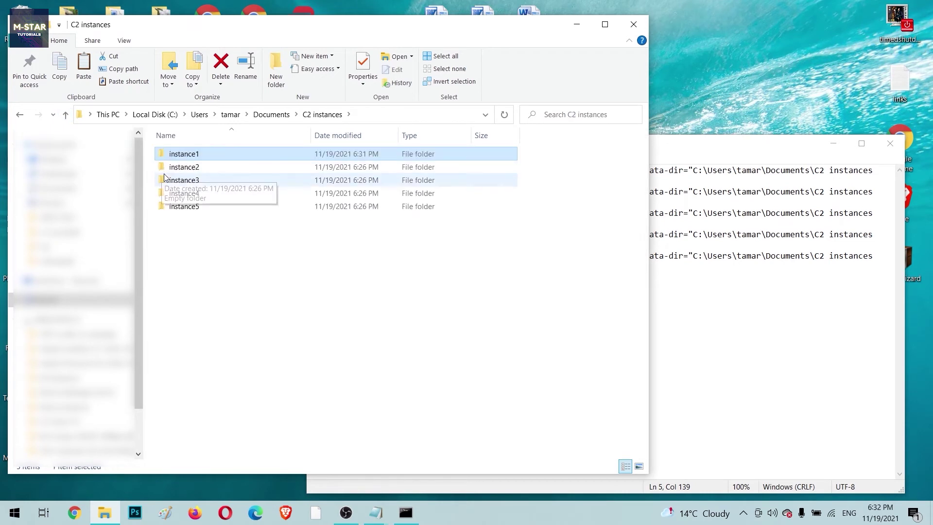
pyautogui.click(176, 170)
pyautogui.doubleClick(175, 170)
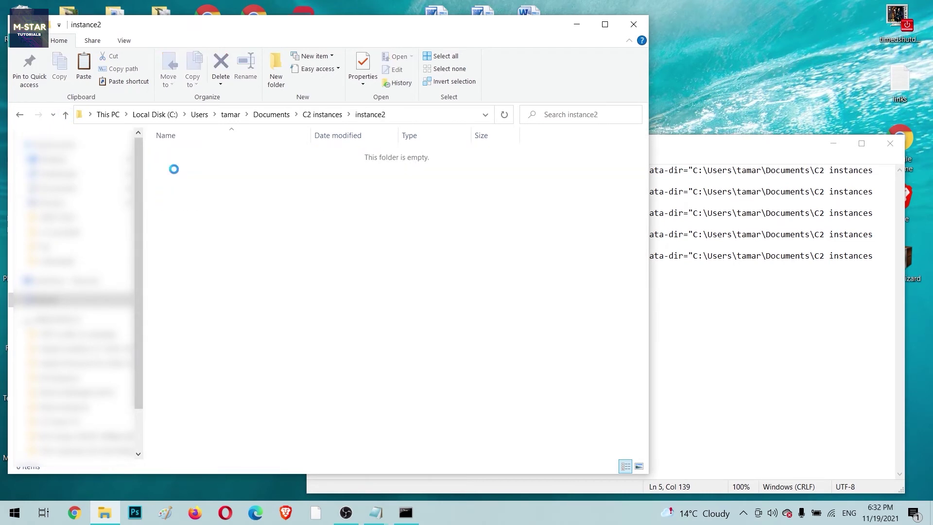
pyautogui.hotkey('ctrl', 'v')
# Paste the copied instance1 contents into the instance3, instance4 and instance5 folders
pyautogui.click(65, 115)
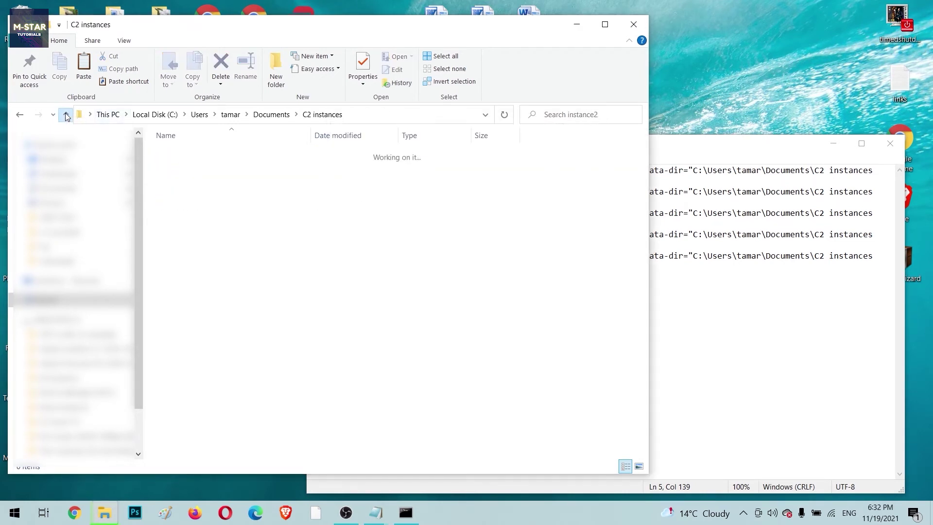
pyautogui.doubleClick(183, 183)
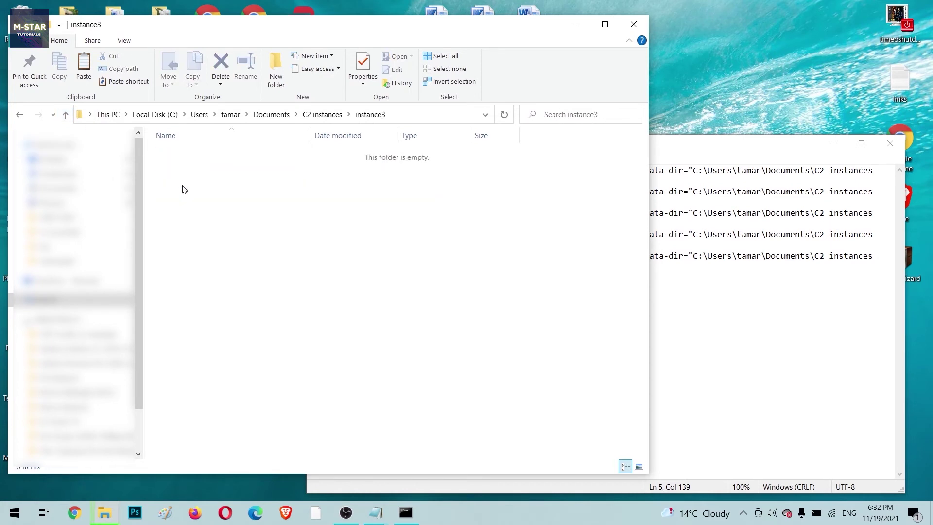
pyautogui.hotkey('ctrl', 'v')
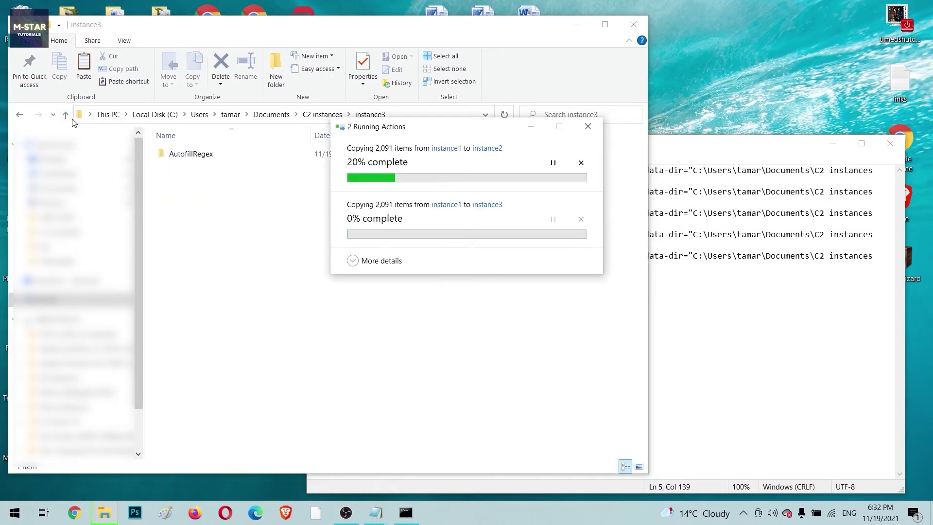
pyautogui.click(65, 114)
pyautogui.doubleClick(197, 197)
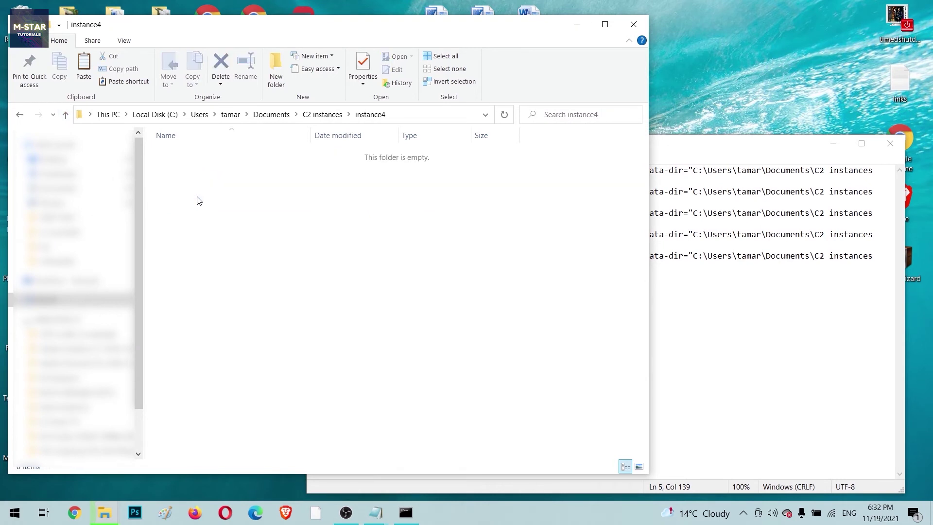
pyautogui.hotkey('ctrl', 'v')
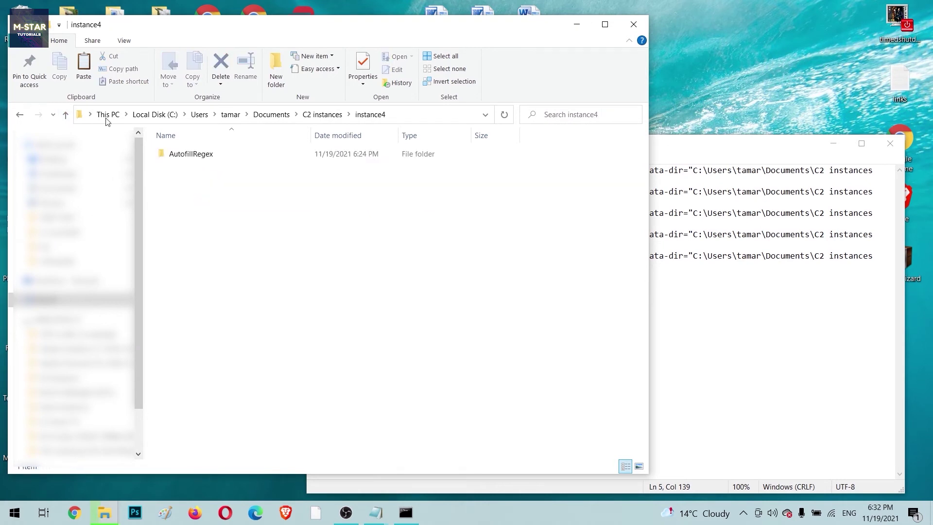
pyautogui.click(65, 114)
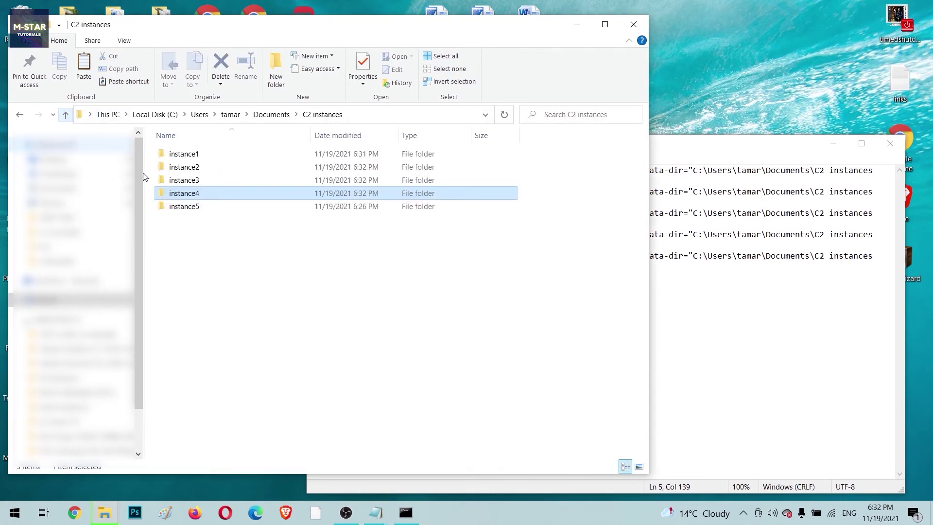
pyautogui.doubleClick(168, 207)
pyautogui.hotkey('ctrl', 'v')
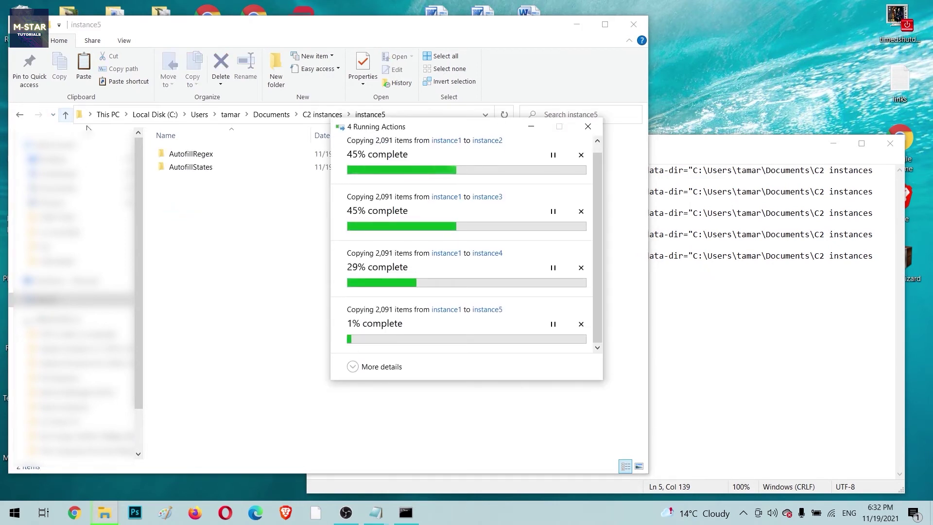
# Copy all five launch commands from Notepad and run them in Command Prompt
pyautogui.click(847, 377)
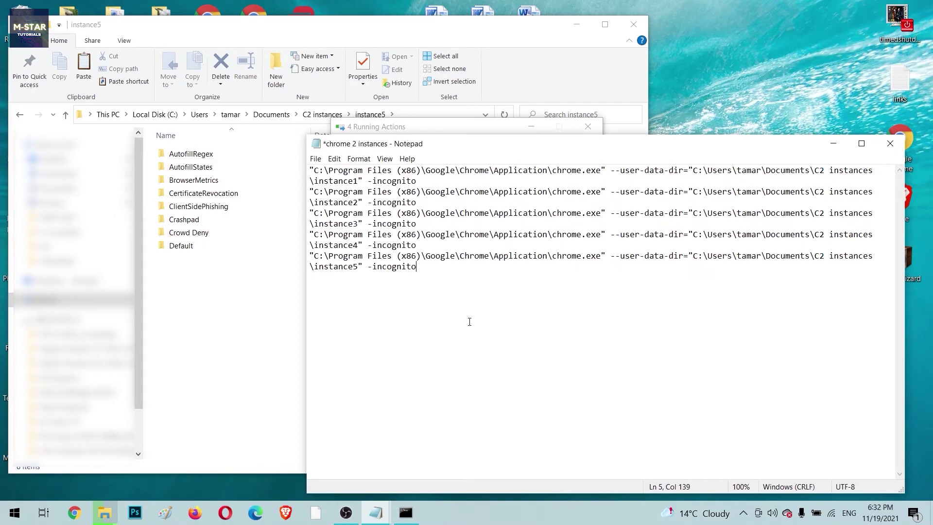
pyautogui.hotkey('alt', 'Tab')
pyautogui.hotkey('alt', 'Up')
pyautogui.hotkey('alt', 'Tab')
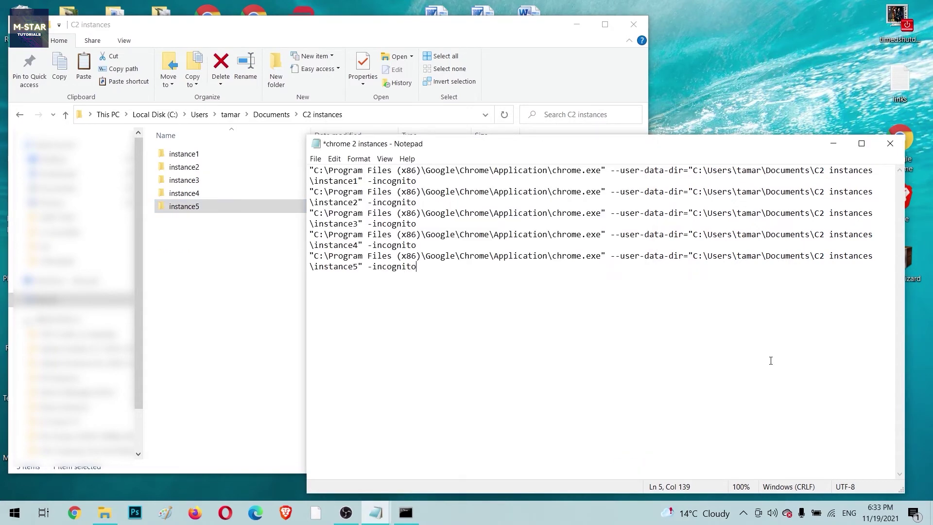
pyautogui.hotkey('ctrl', 'a')
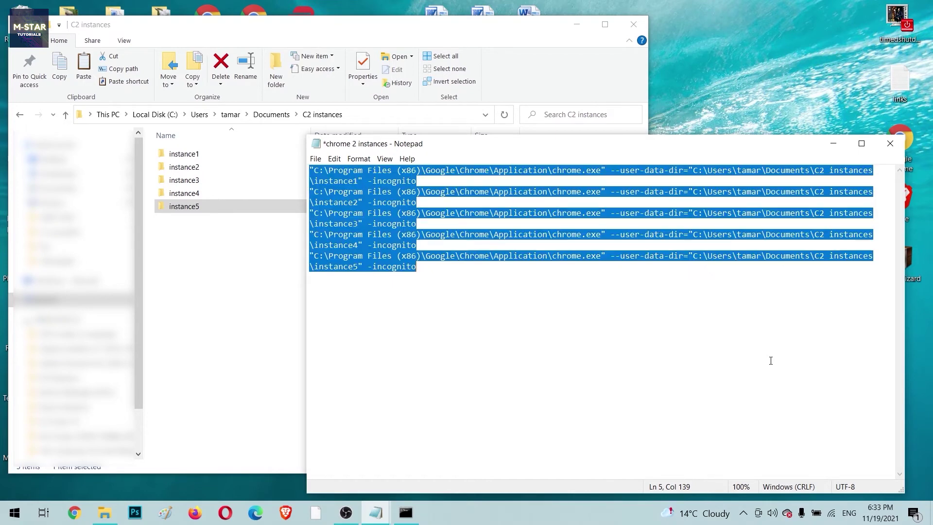
pyautogui.hotkey('ctrl', 'c')
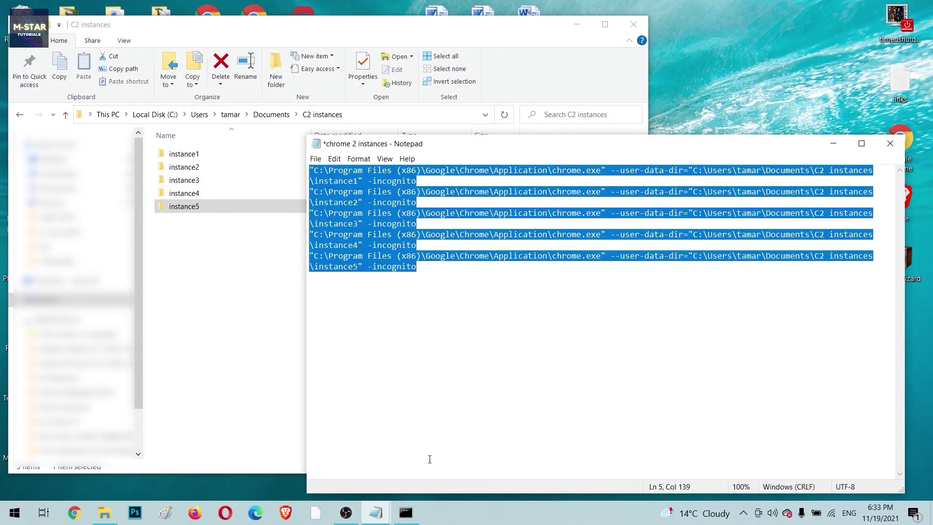
pyautogui.click(406, 512)
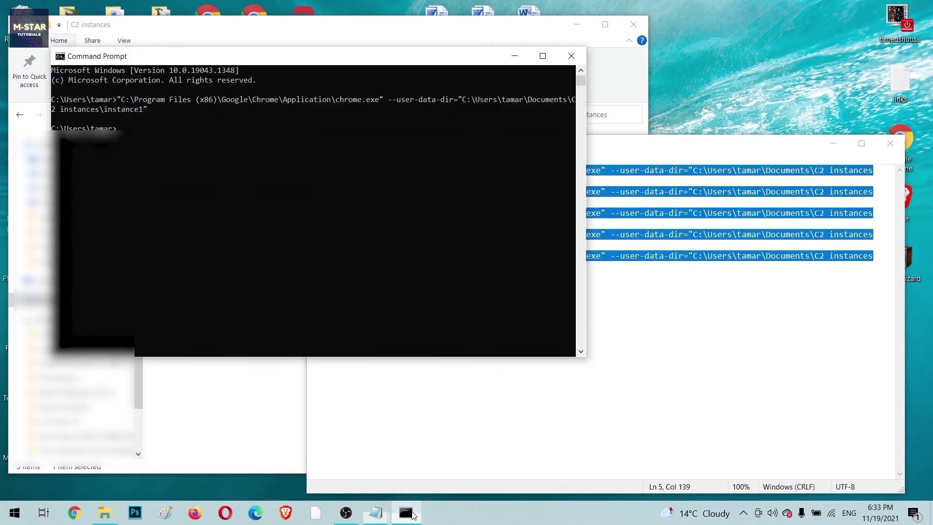
pyautogui.rightClick(253, 171)
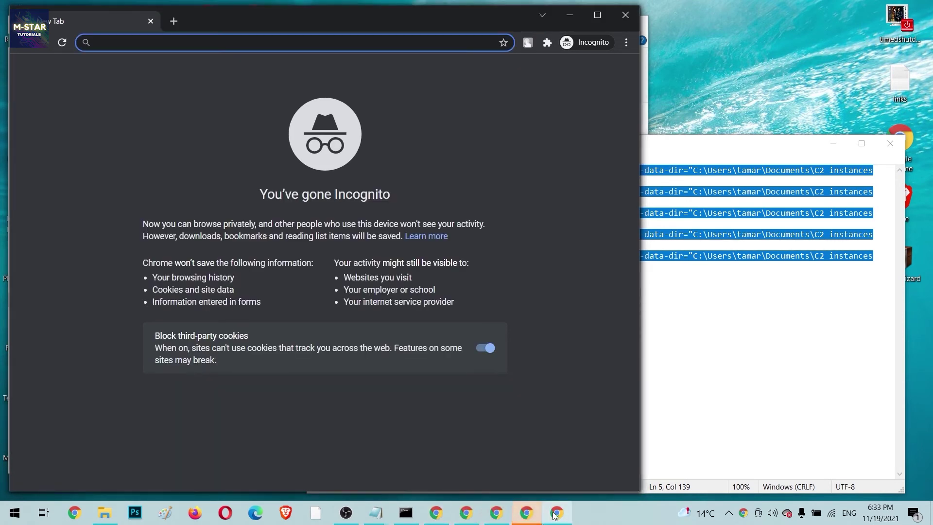
# In the first Chrome instance, set the Touch VPN location to United States and connect
pyautogui.click(436, 511)
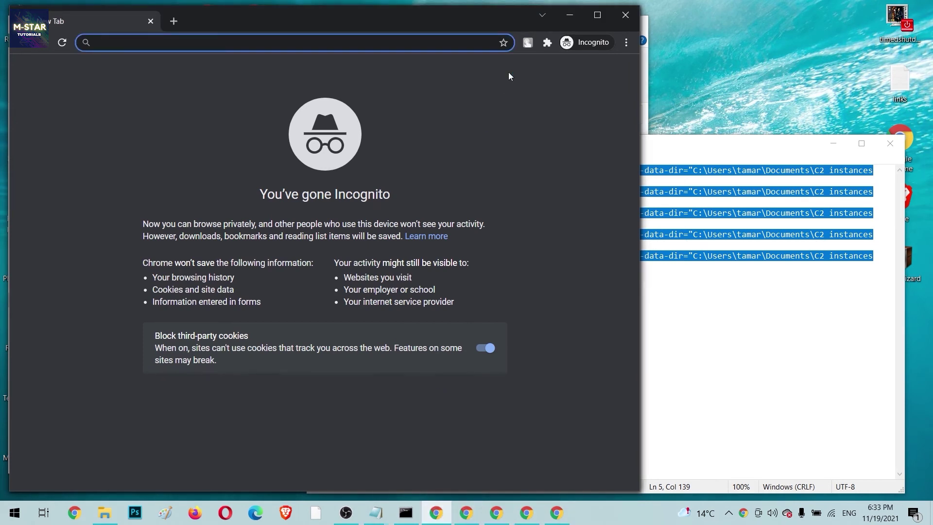
pyautogui.click(528, 42)
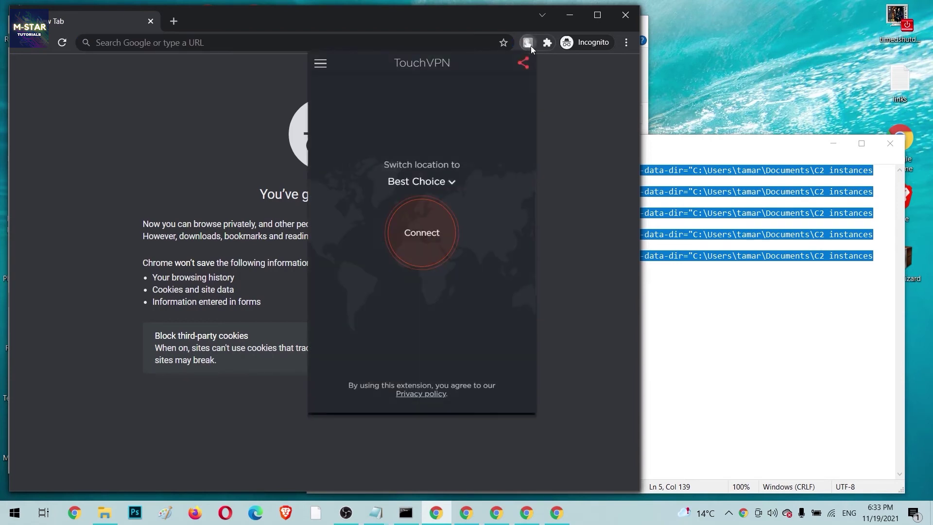
pyautogui.click(448, 185)
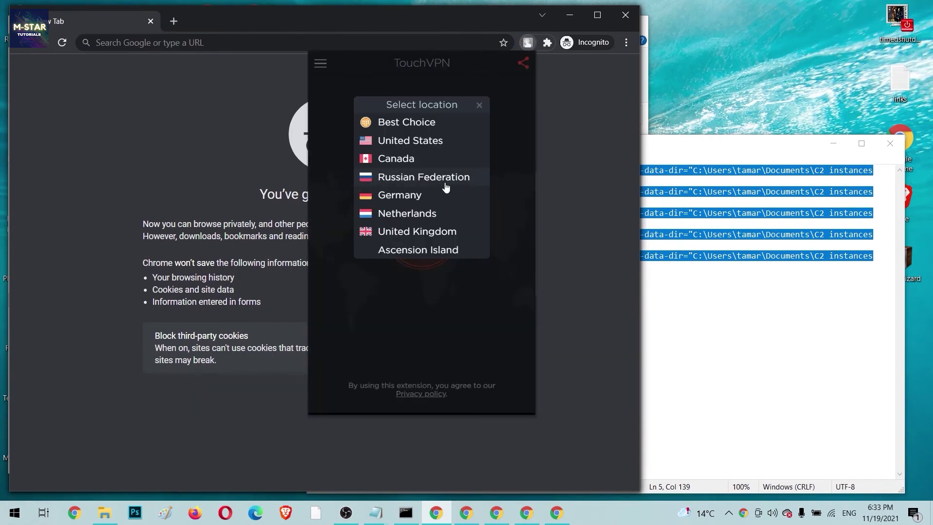
pyautogui.click(453, 146)
pyautogui.click(422, 234)
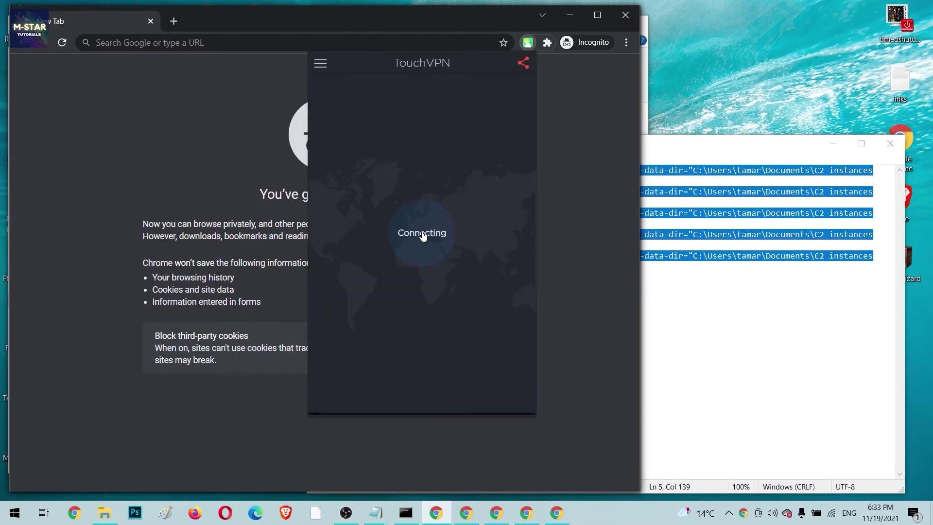
# In the second Chrome instance, set the Touch VPN location to Canada and connect
pyautogui.click(463, 511)
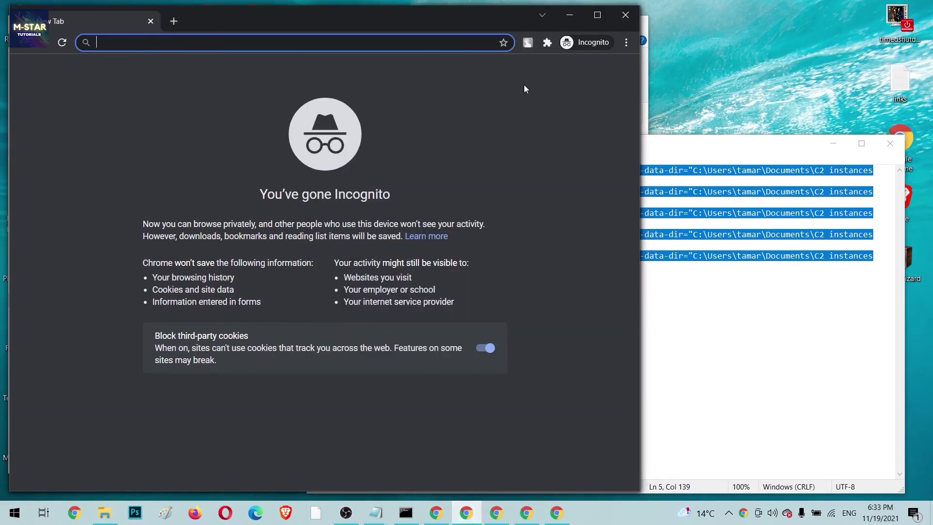
pyautogui.click(529, 42)
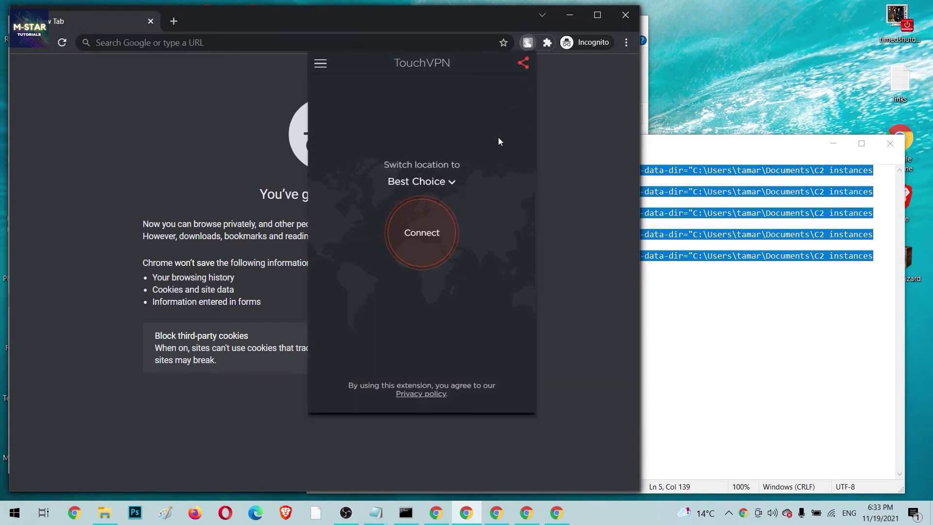
pyautogui.click(452, 182)
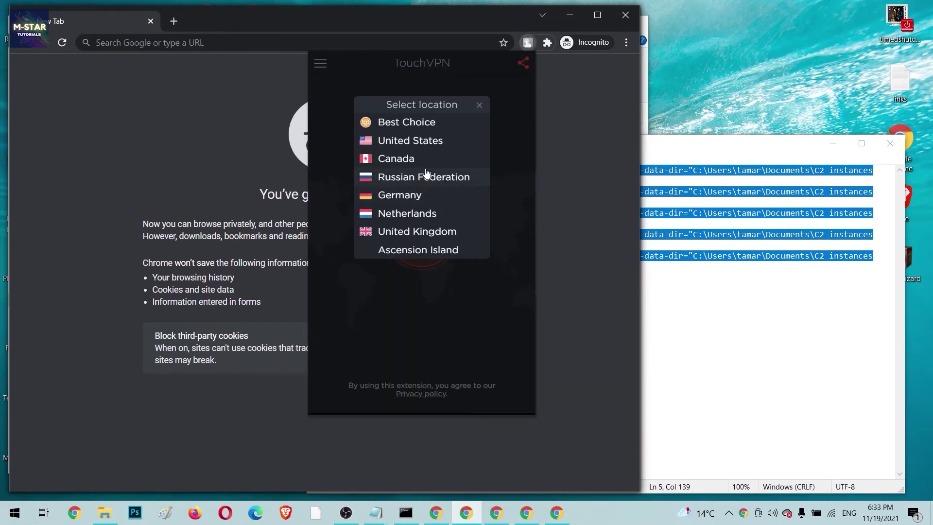
pyautogui.click(427, 154)
pyautogui.click(415, 231)
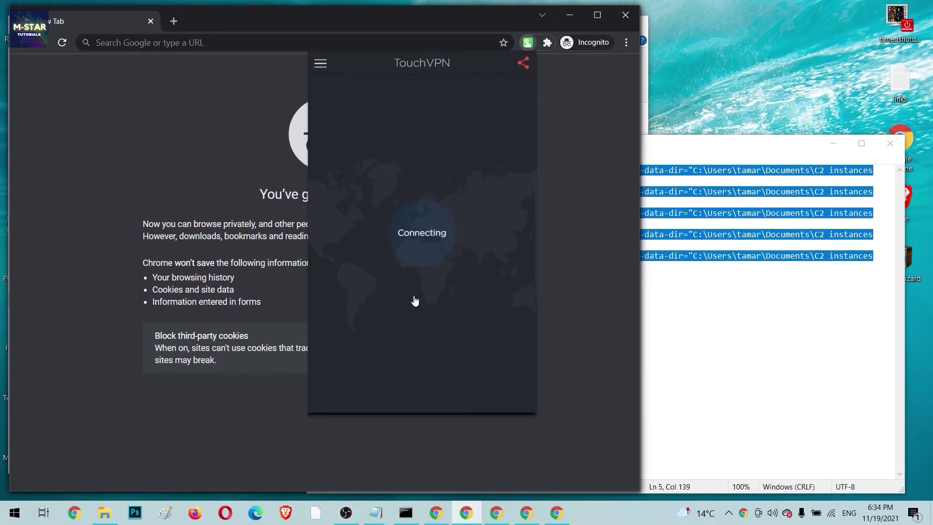
# In the third Chrome instance, set the Touch VPN location to Russian Federation and connect
pyautogui.click(495, 513)
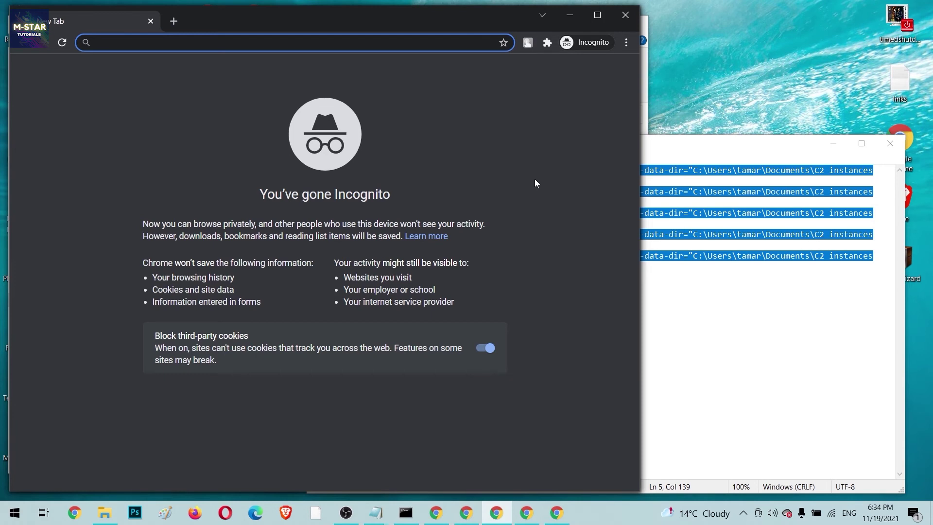
pyautogui.click(528, 43)
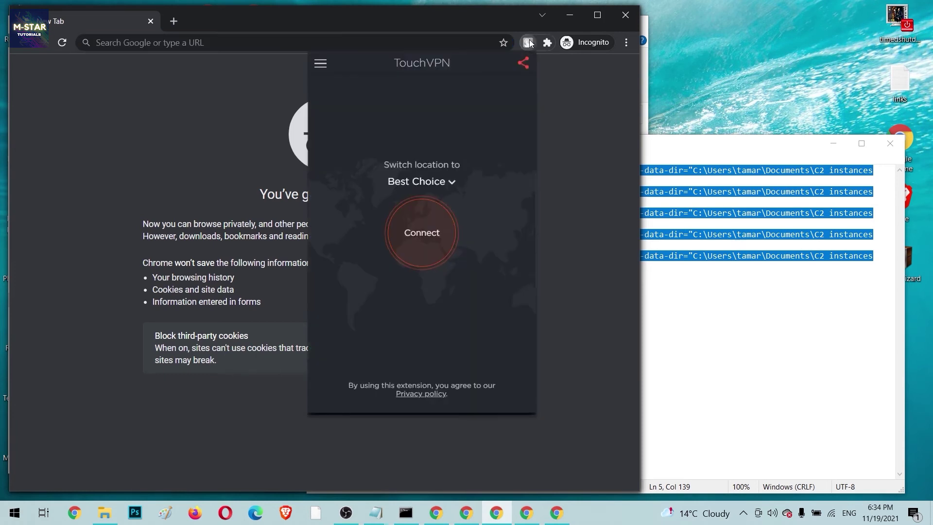
pyautogui.click(442, 184)
pyautogui.click(445, 182)
pyautogui.click(422, 232)
# In the fourth Chrome instance, set the Touch VPN location to Netherlands
pyautogui.click(526, 513)
pyautogui.click(527, 42)
pyautogui.click(420, 181)
pyautogui.click(431, 214)
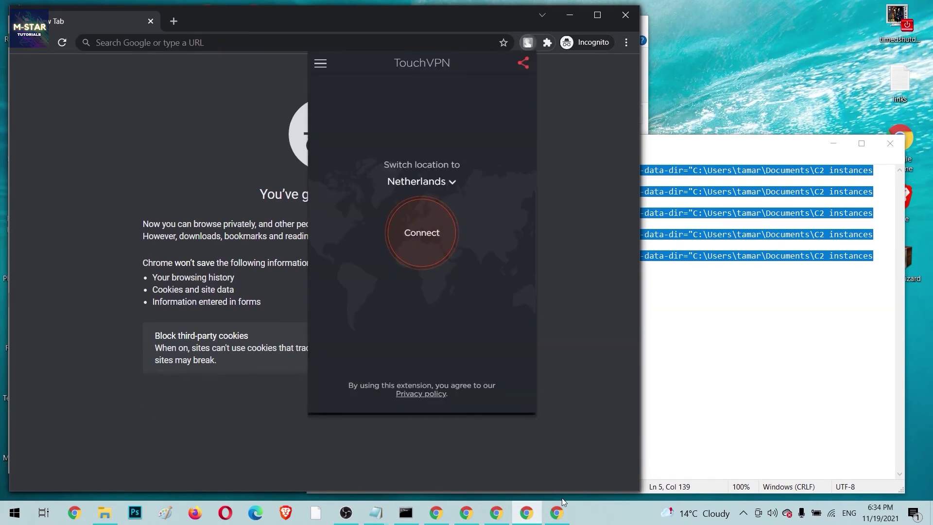
# In the fifth Chrome instance, choose a specific Touch VPN location and connect
pyautogui.click(557, 513)
pyautogui.click(528, 42)
pyautogui.click(442, 182)
pyautogui.click(425, 204)
pyautogui.click(422, 232)
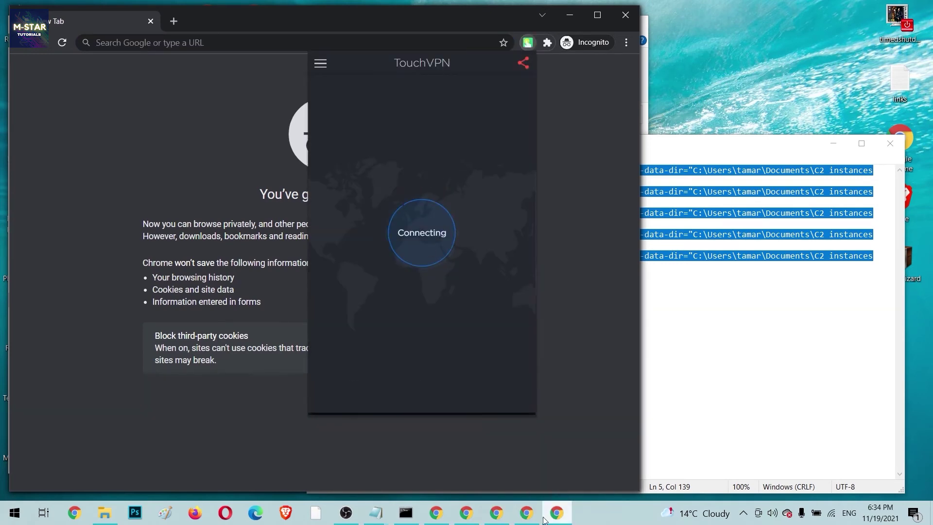
# Check the first Chrome instance's Touch VPN status and connect the fourth instance through the Netherlands location
pyautogui.click(436, 512)
pyautogui.click(528, 42)
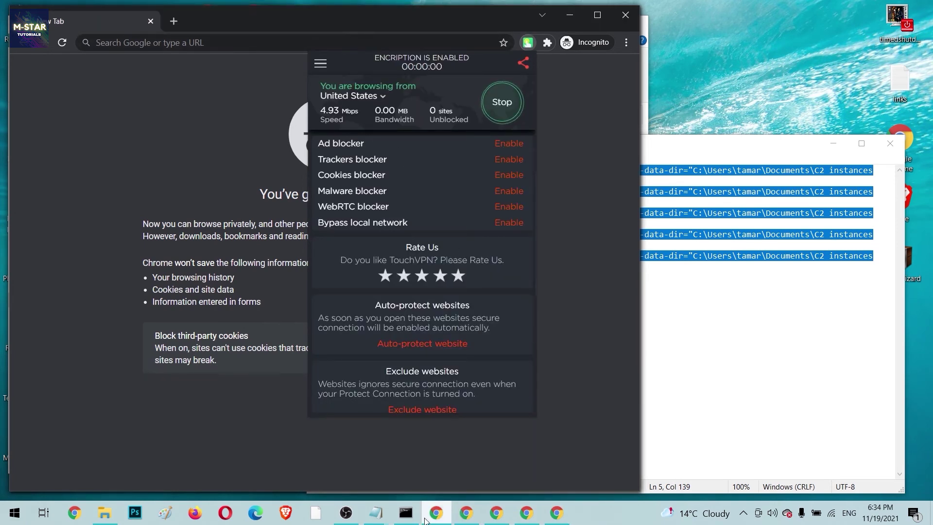
pyautogui.moveTo(464, 510)
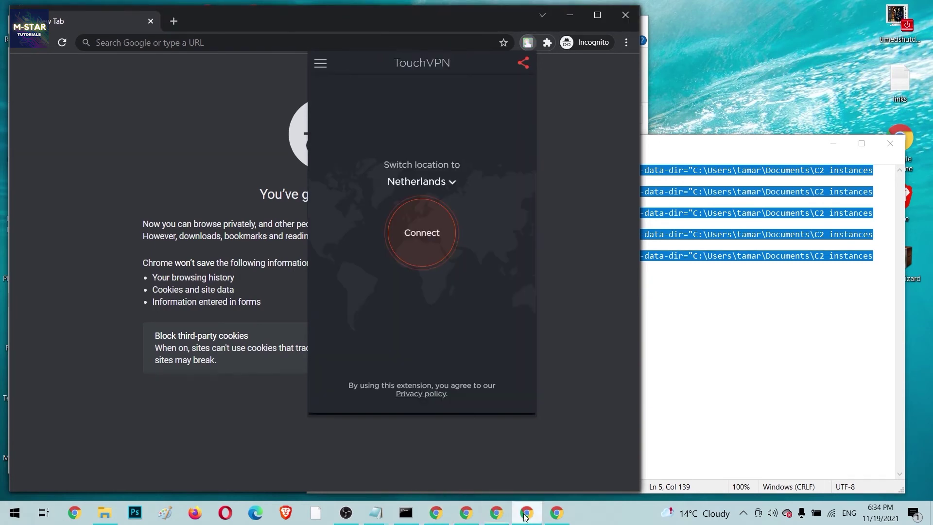
pyautogui.click(414, 232)
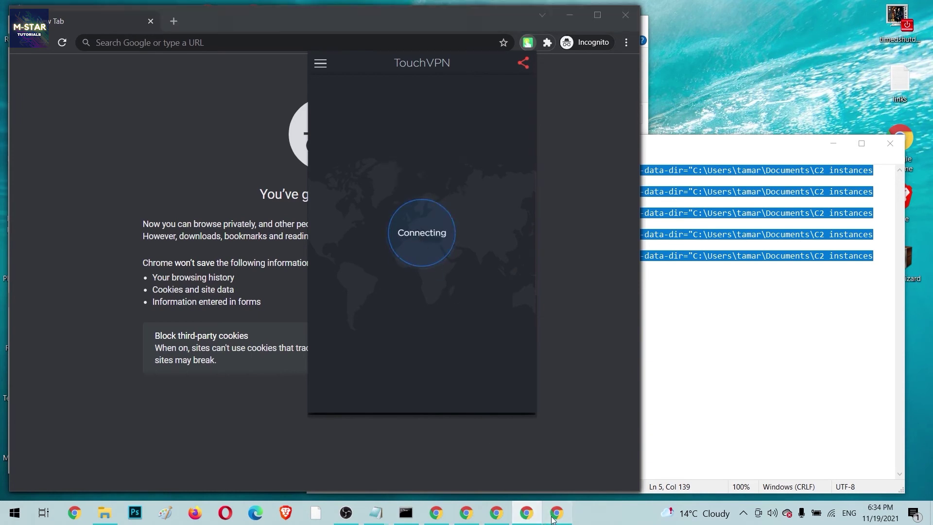
# In the fifth Chrome instance, close the Touch VPN popup and search Google for "what is my ip"
pyautogui.click(187, 62)
pyautogui.click(202, 46)
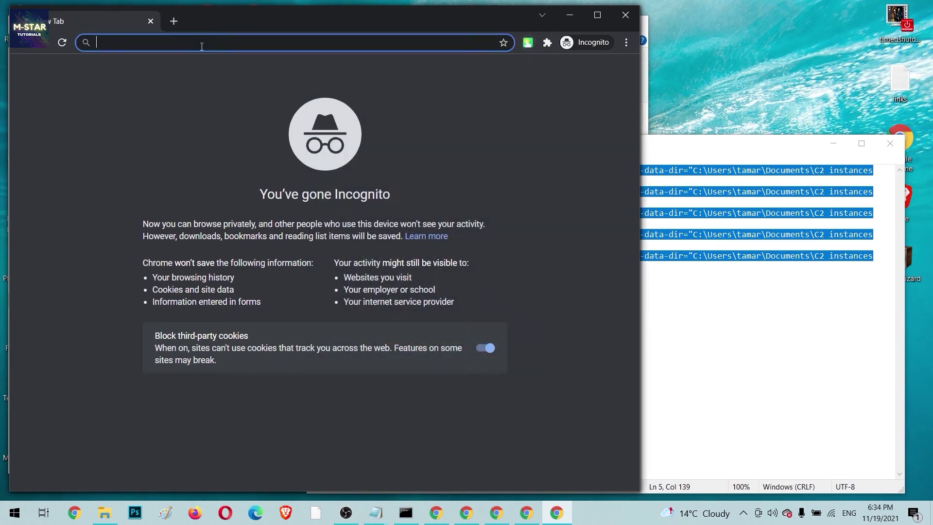
pyautogui.write('what is my ip')
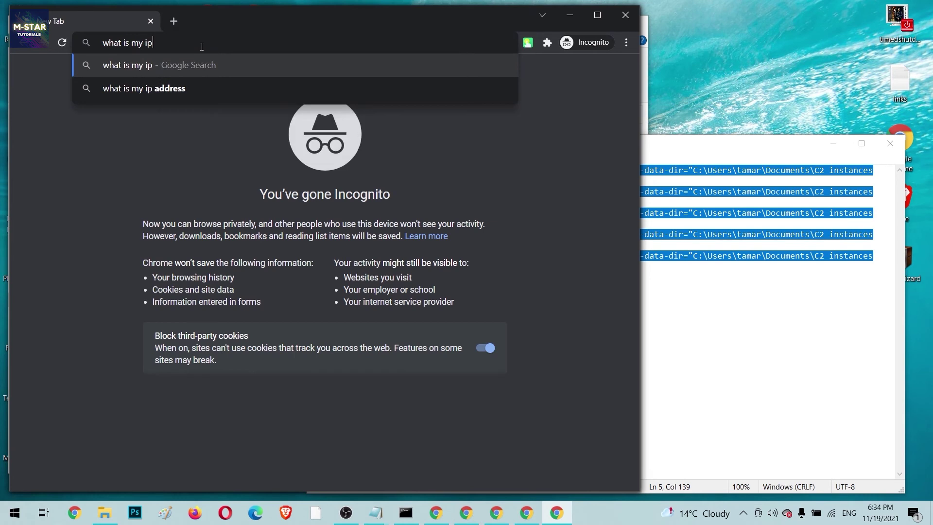
pyautogui.press('Return')
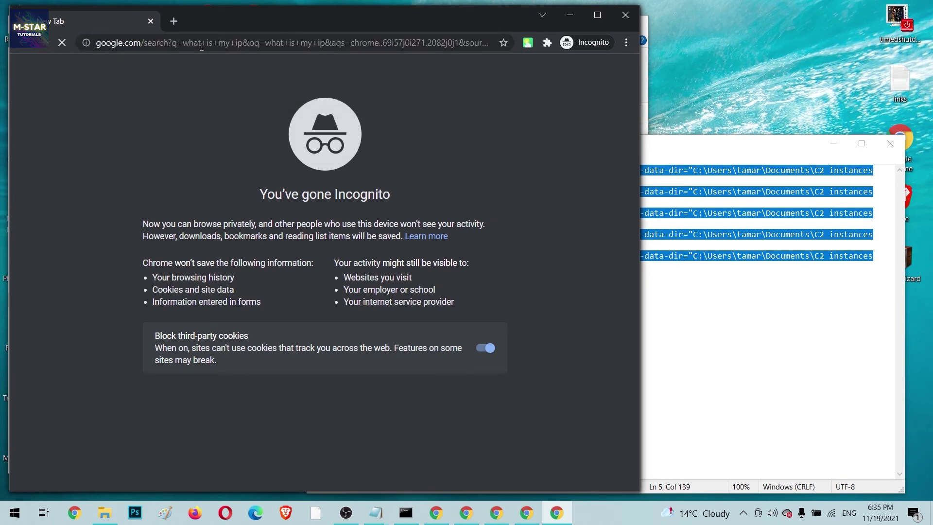
# Copy the "what is my ip" search address from the fifth Chrome instance and load it in the fourth instance
pyautogui.click(202, 46)
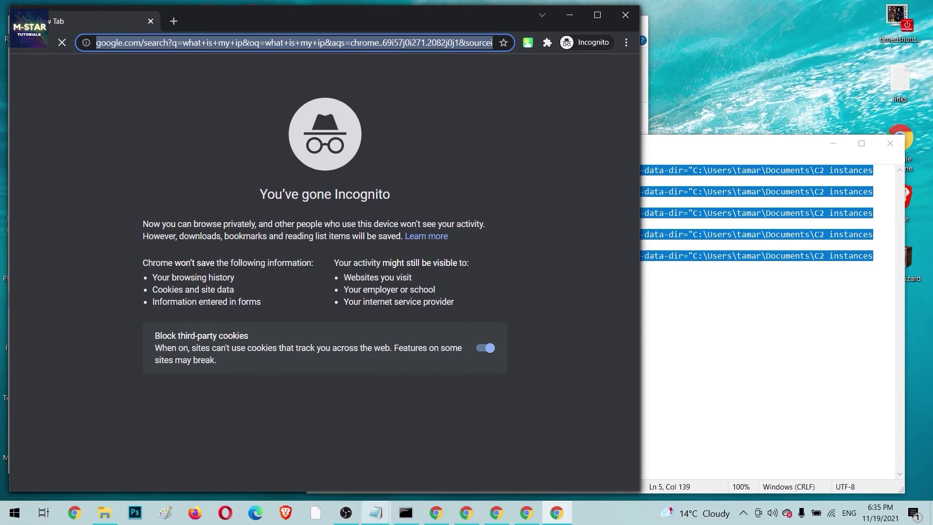
pyautogui.click(527, 42)
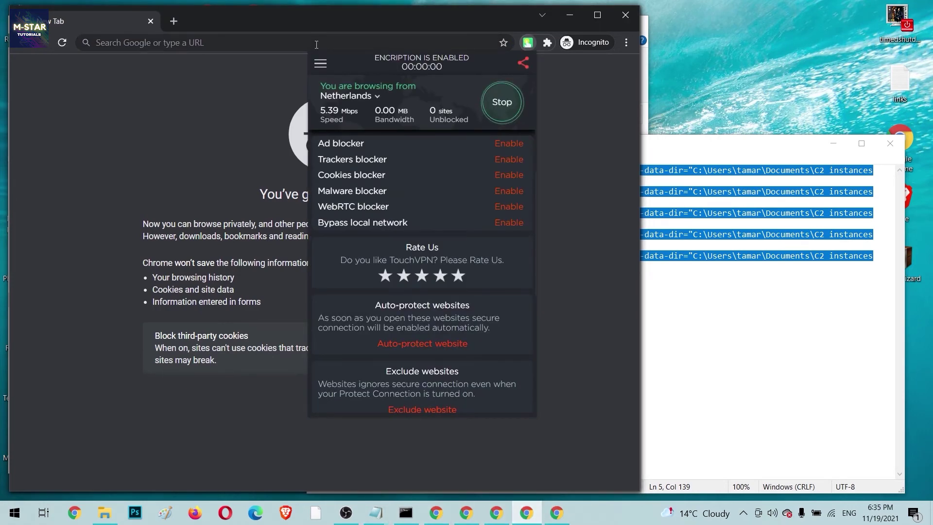
pyautogui.click(375, 43)
pyautogui.hotkey('ctrl', 'v')
pyautogui.press('Return')
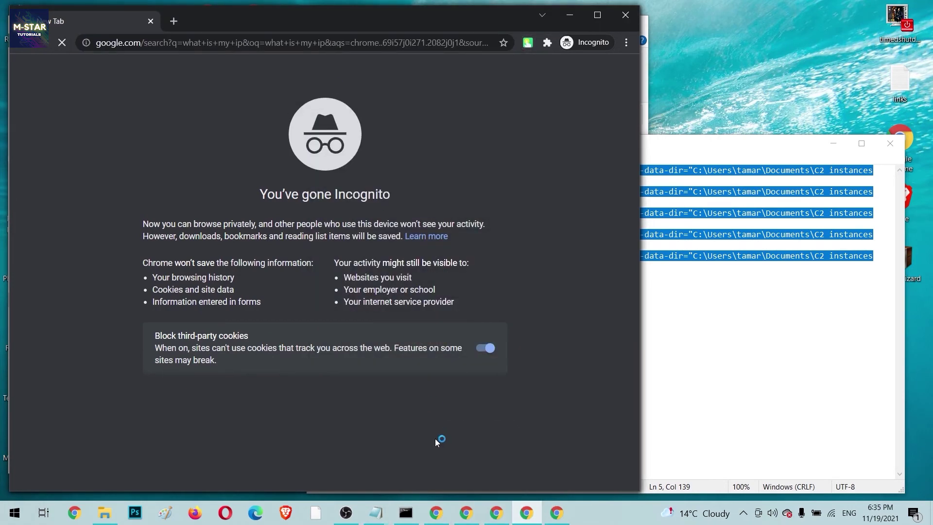
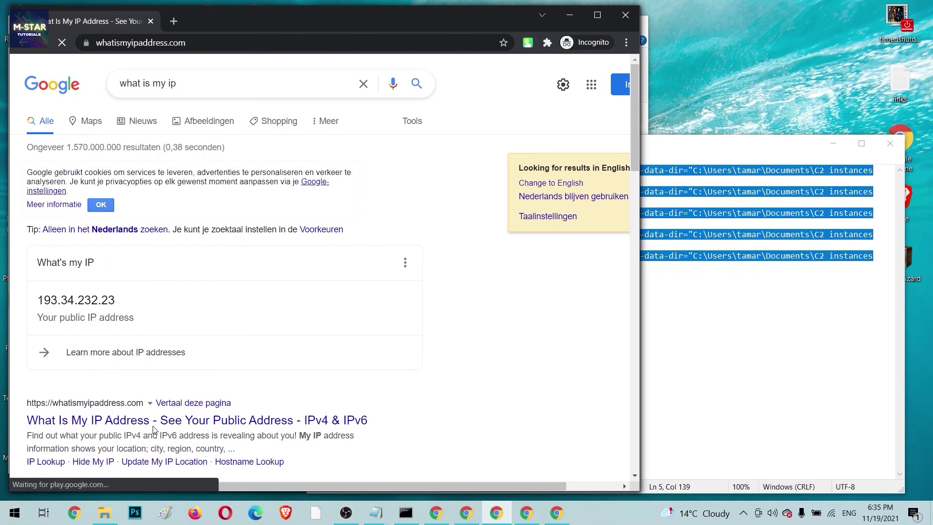
# In the fifth Chrome instance, agree to Google's cookie terms and open the whatismyipaddress.com search result
pyautogui.click(526, 512)
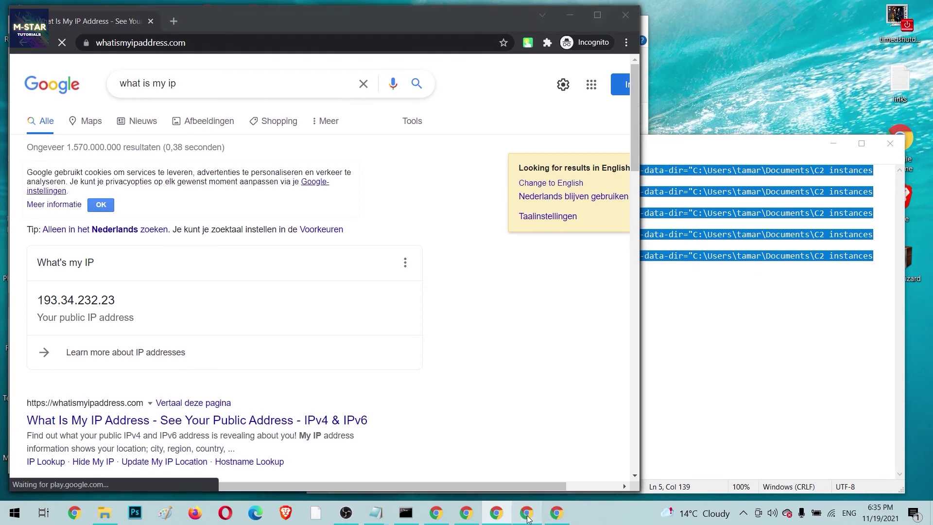
pyautogui.click(523, 462)
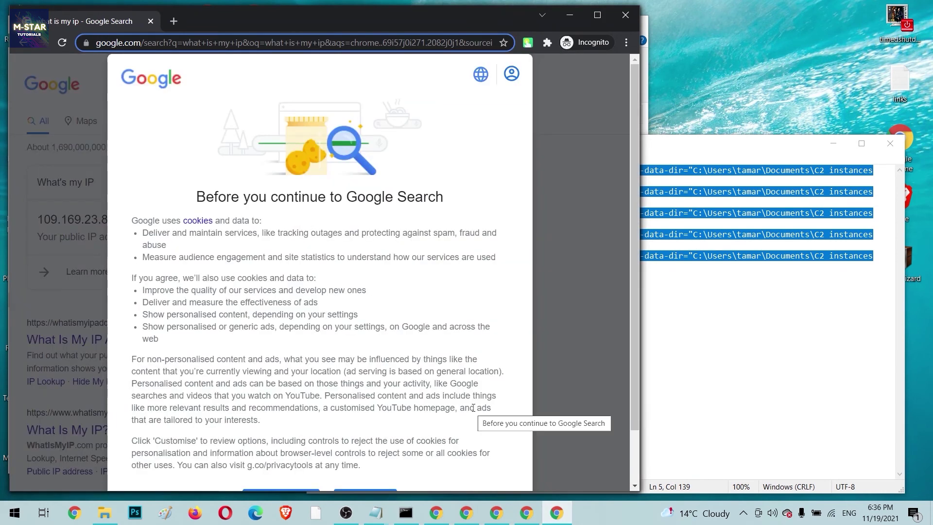
pyautogui.scroll(-2, 473, 408)
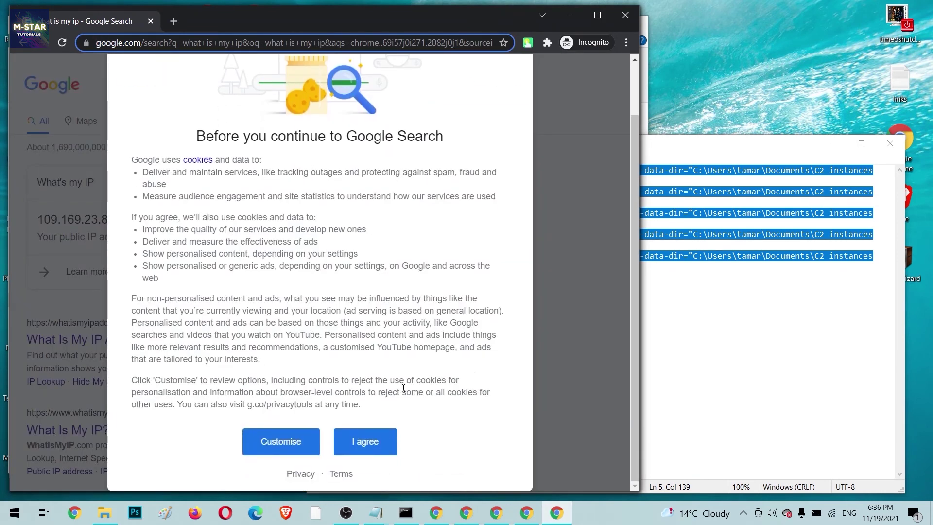
pyautogui.click(366, 442)
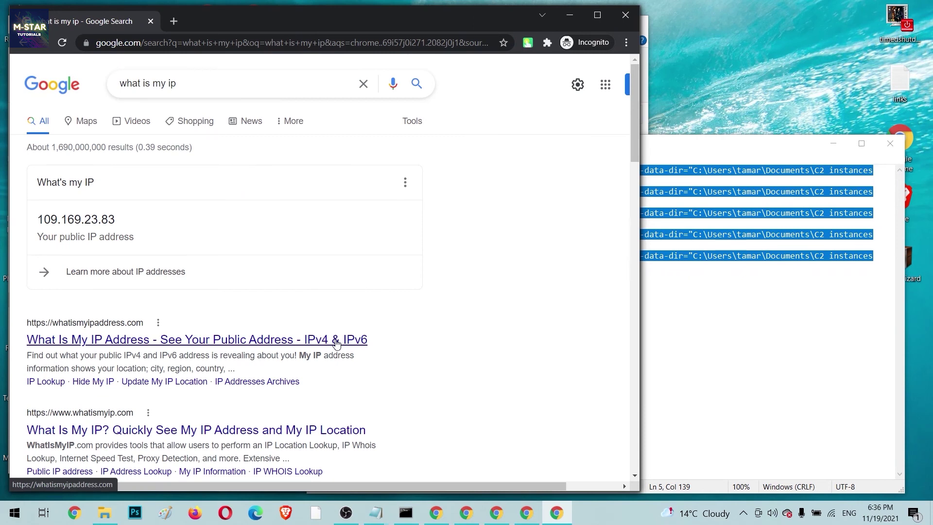
pyautogui.click(336, 344)
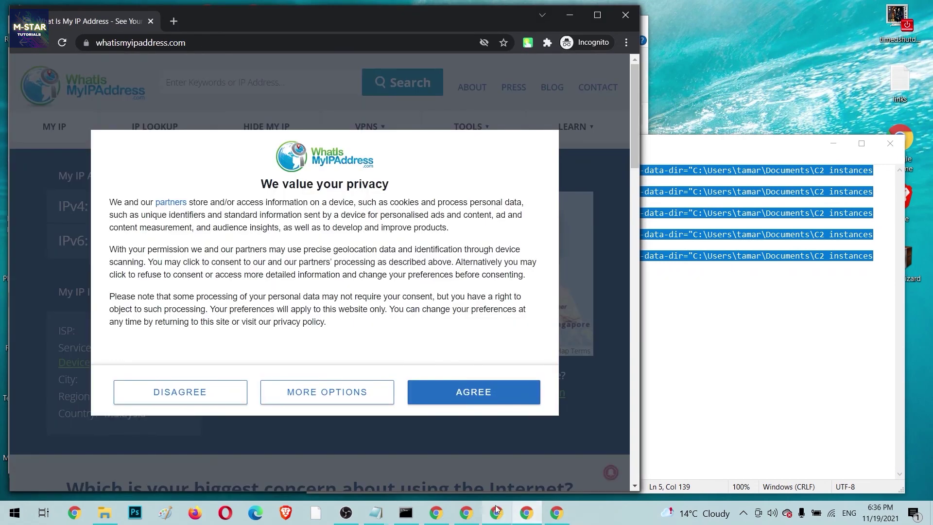
# Look through the uploaded videos on the MStarTUTORIALS YouTube channel, returning to the start of the page
pyautogui.moveTo(496, 512)
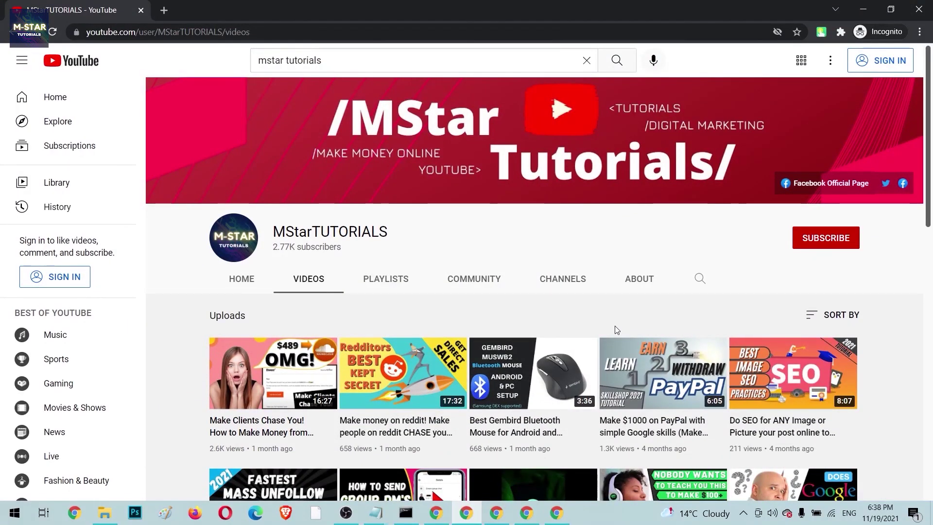
pyautogui.scroll(-4, 615, 327)
pyautogui.scroll(-5, 614, 326)
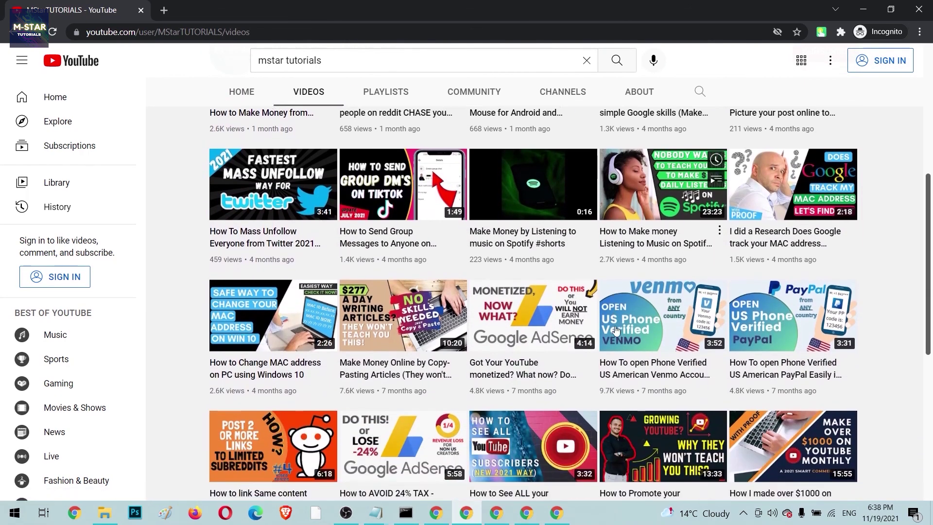
pyautogui.scroll(-2, 614, 328)
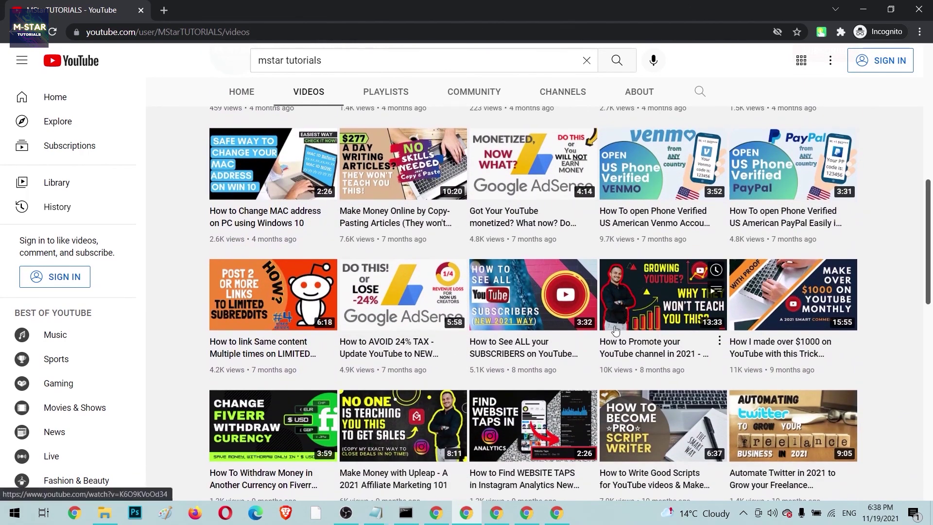
pyautogui.scroll(-3, 616, 331)
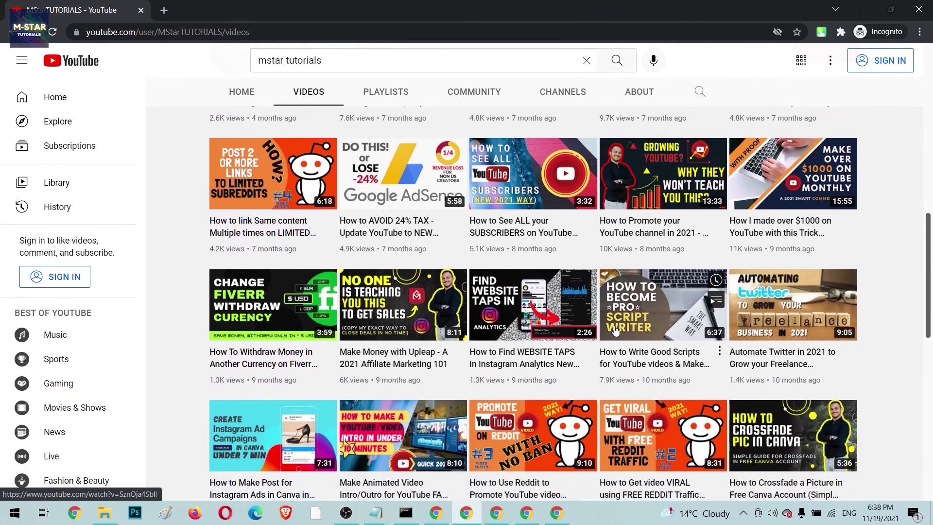
pyautogui.scroll(3, 615, 330)
pyautogui.scroll(2, 616, 330)
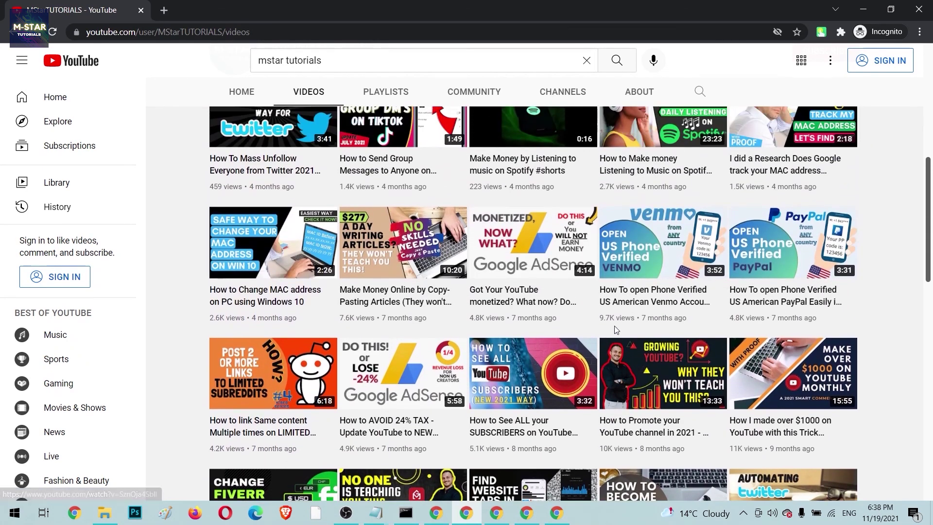
pyautogui.scroll(1, 614, 329)
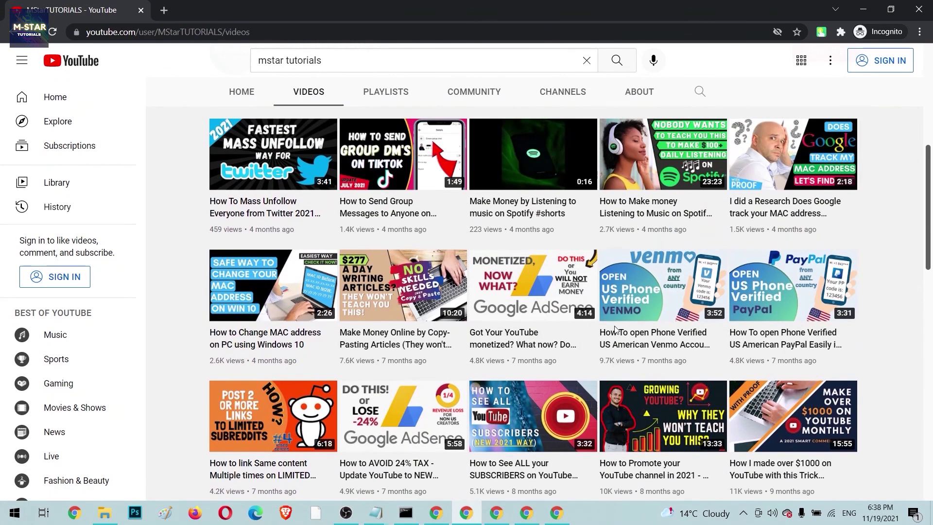
pyautogui.scroll(6, 615, 330)
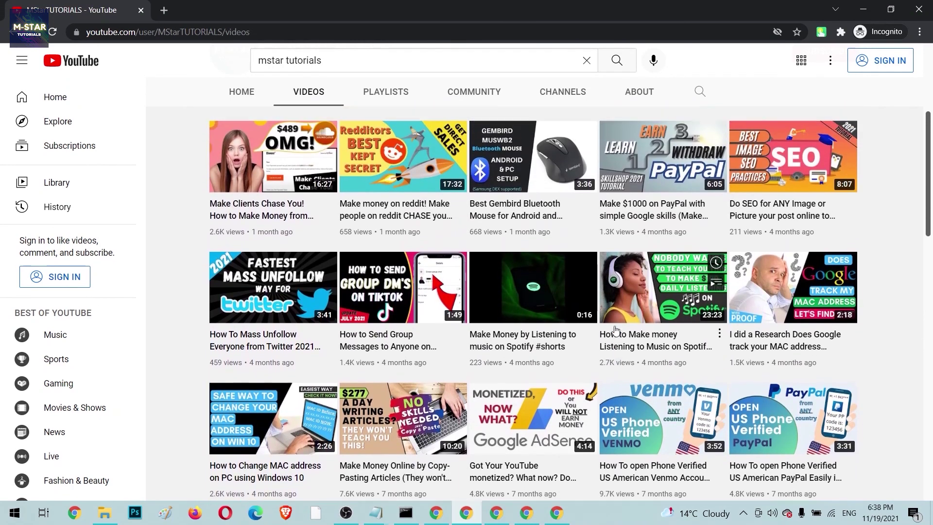
pyautogui.scroll(1, 616, 330)
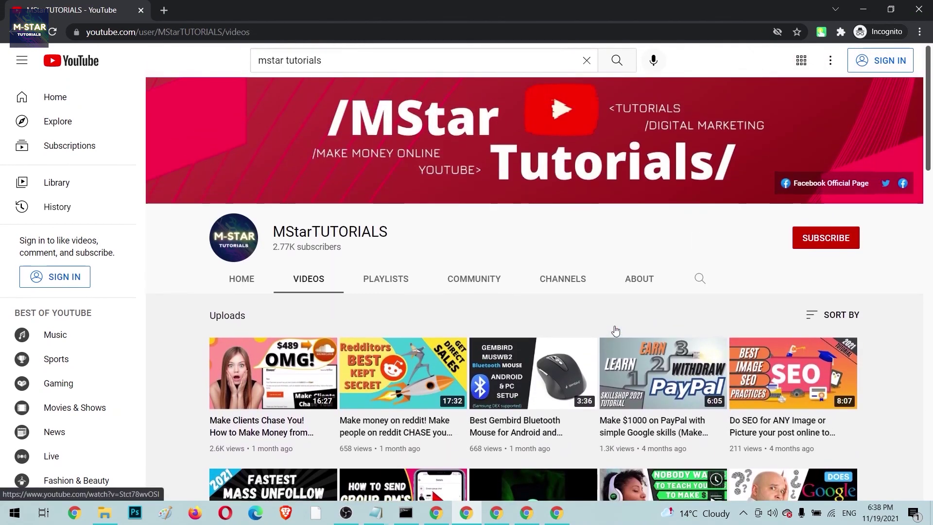